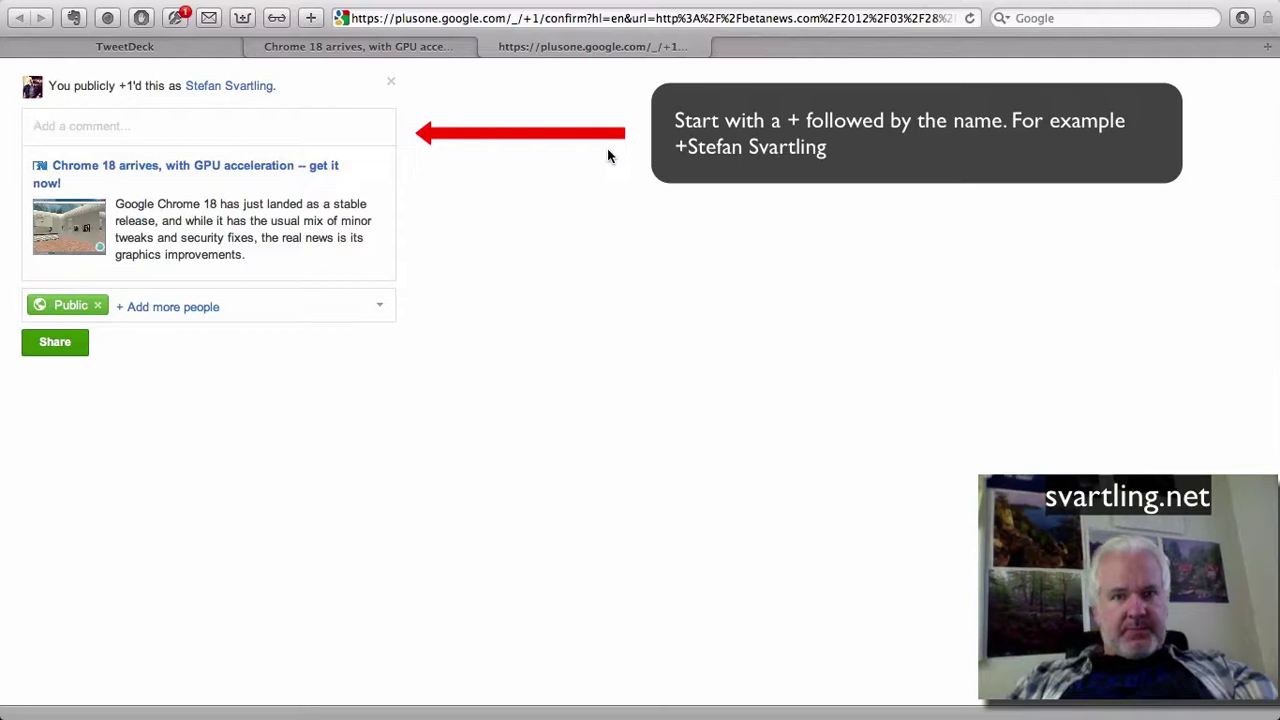
text(+s)
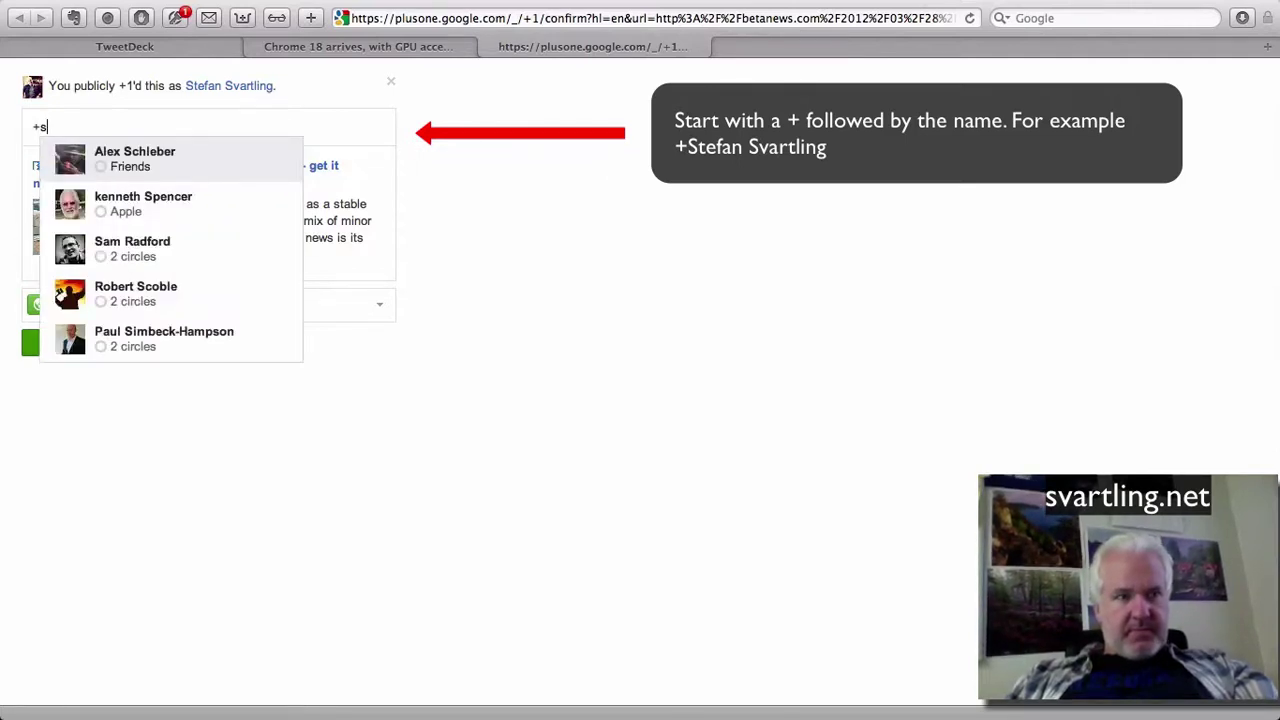
text(a)
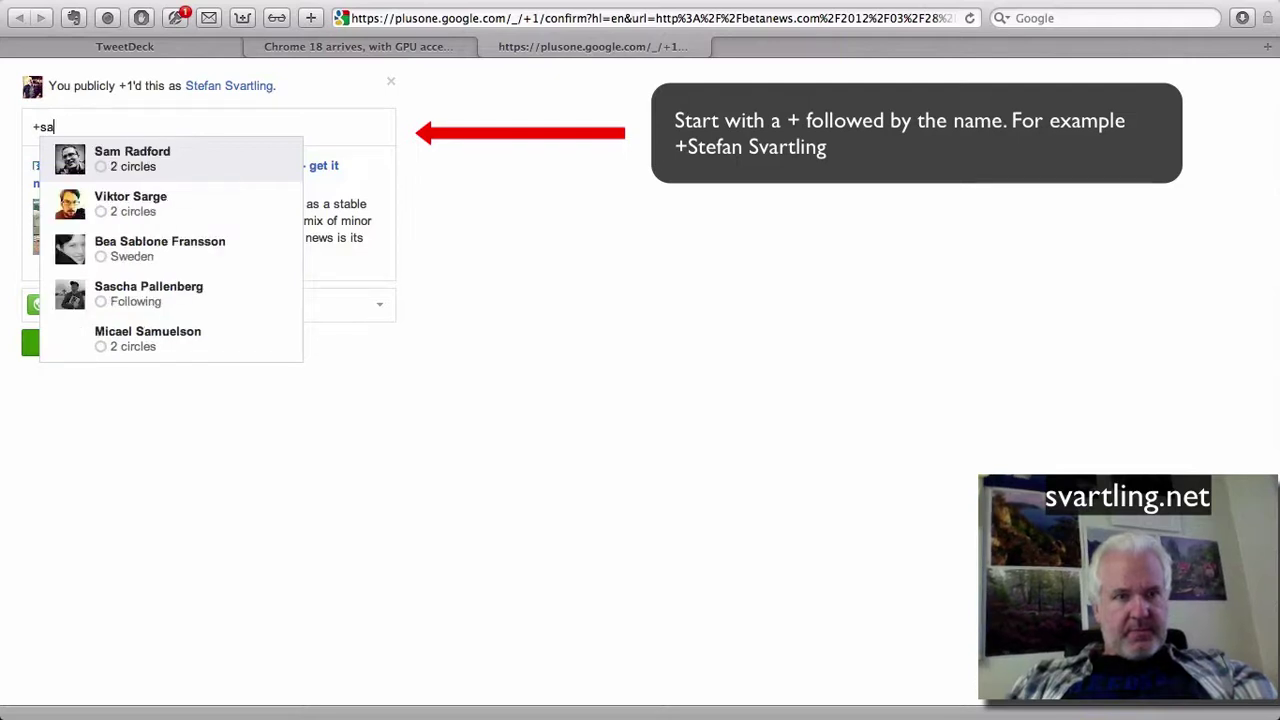
key(BackSpace)
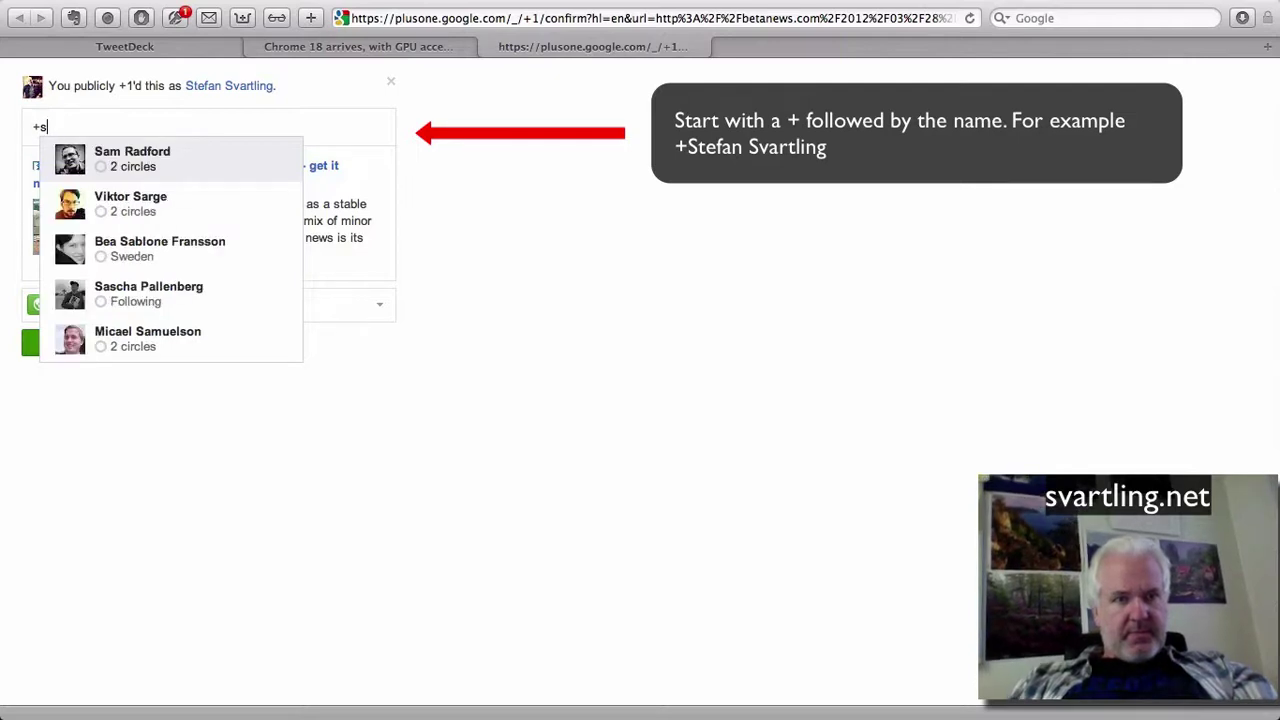
text(i)
key(BackSpace)
key(BackSpace)
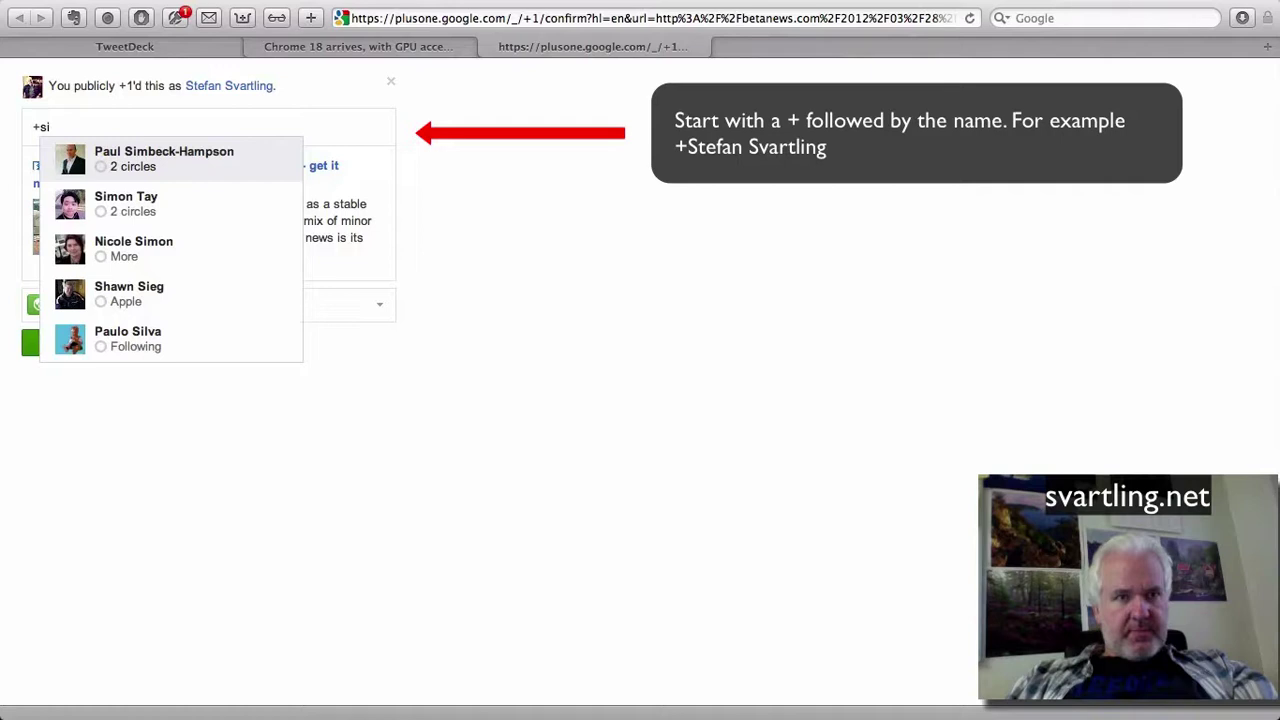
key(BackSpace)
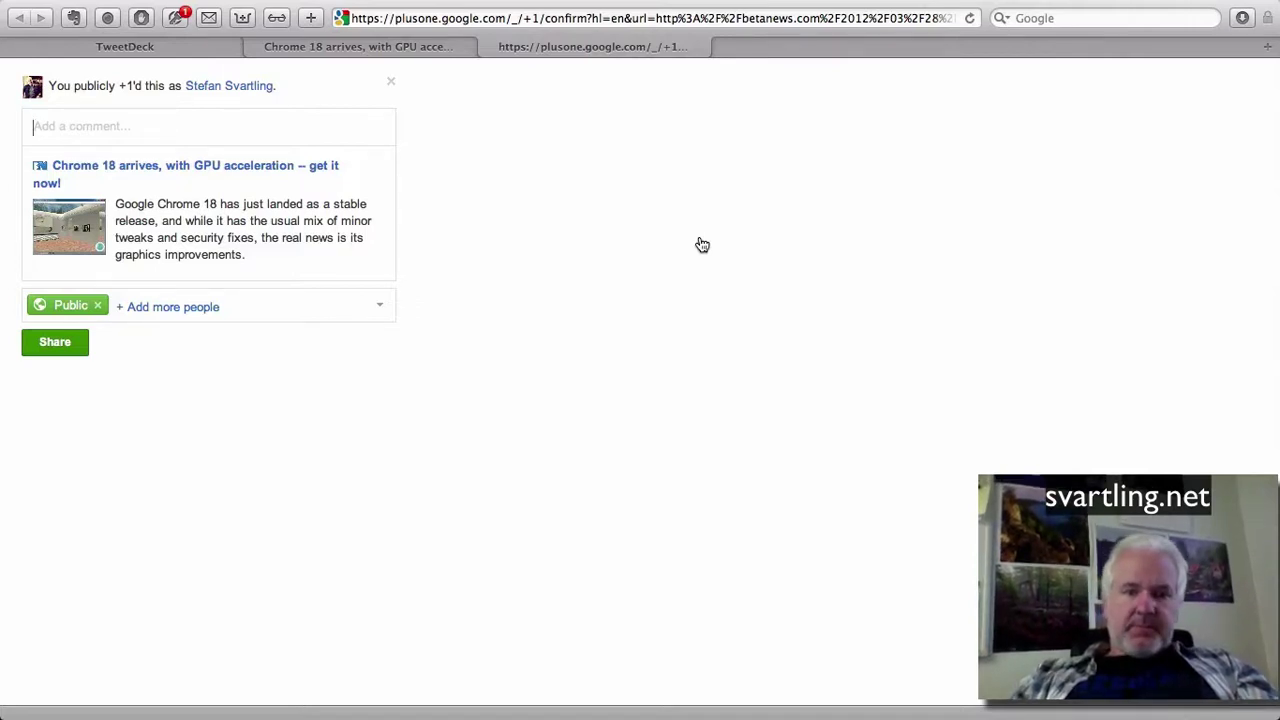
- Write "The new Chrome is here. Now it support 3D graphics directly in the web browser." as the comment on the shared Chrome 18 article
text(The )
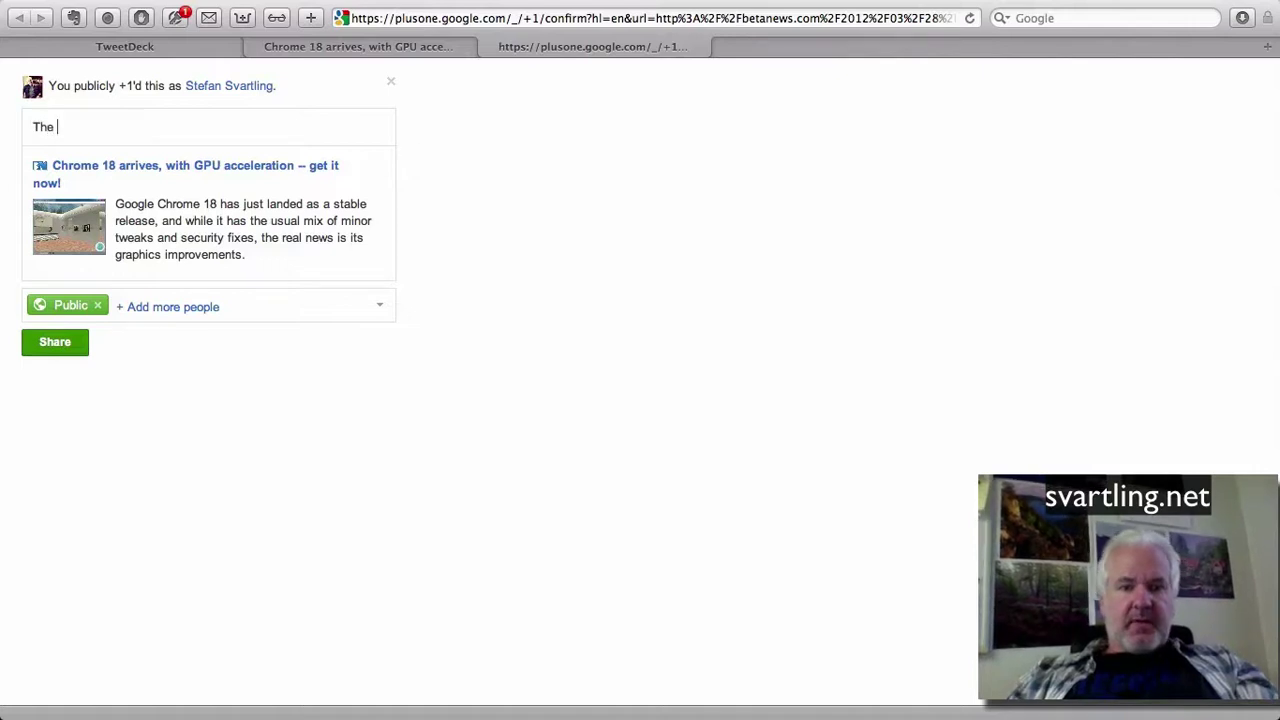
text(new Chr)
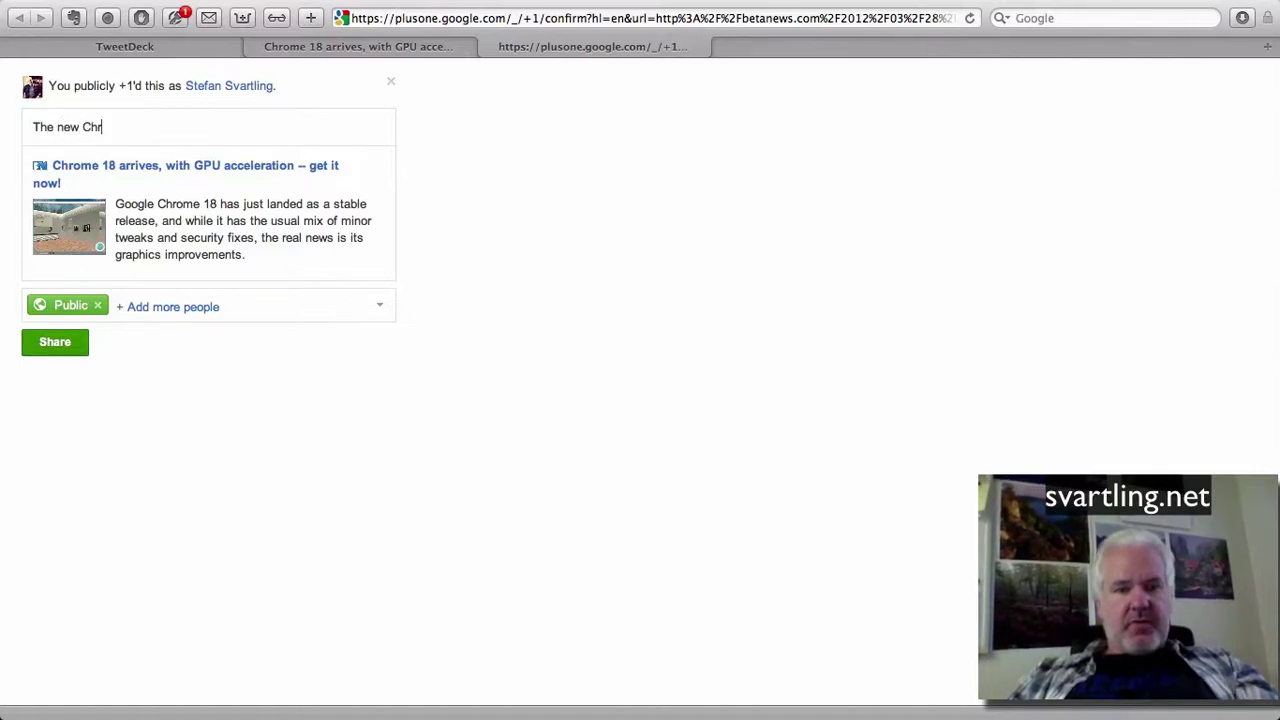
text(ome is here.)
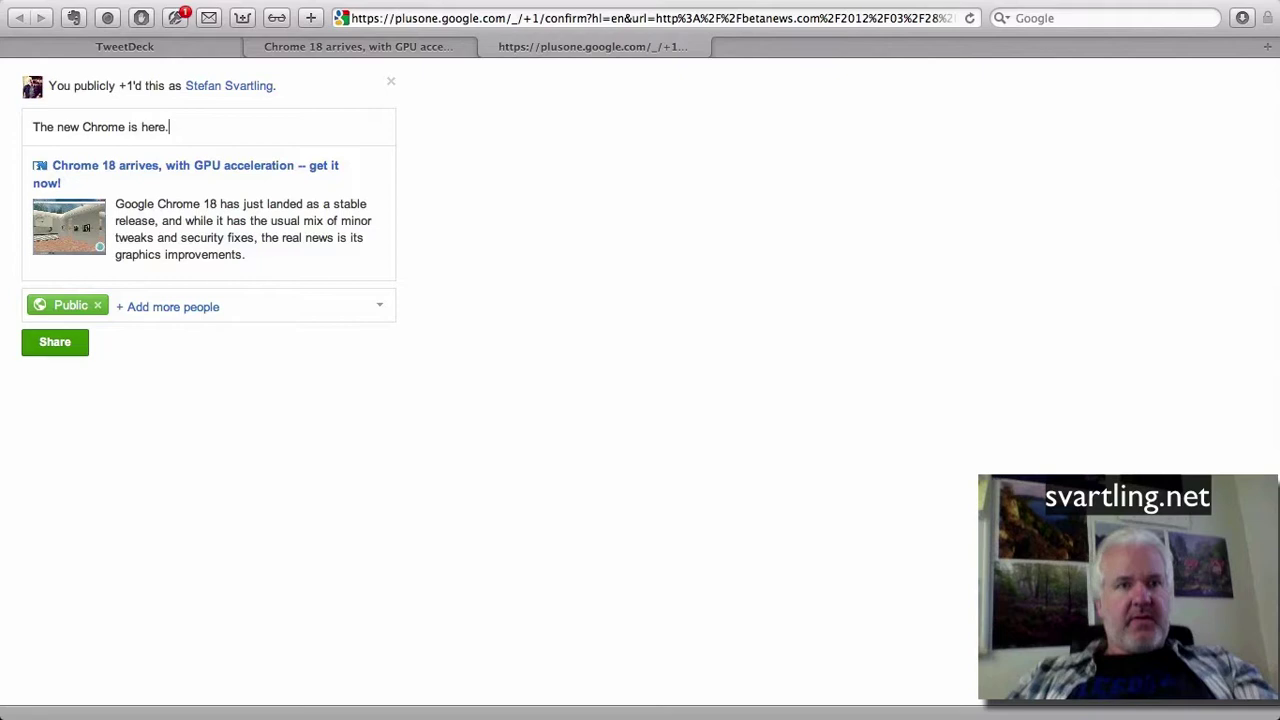
text( Now it s)
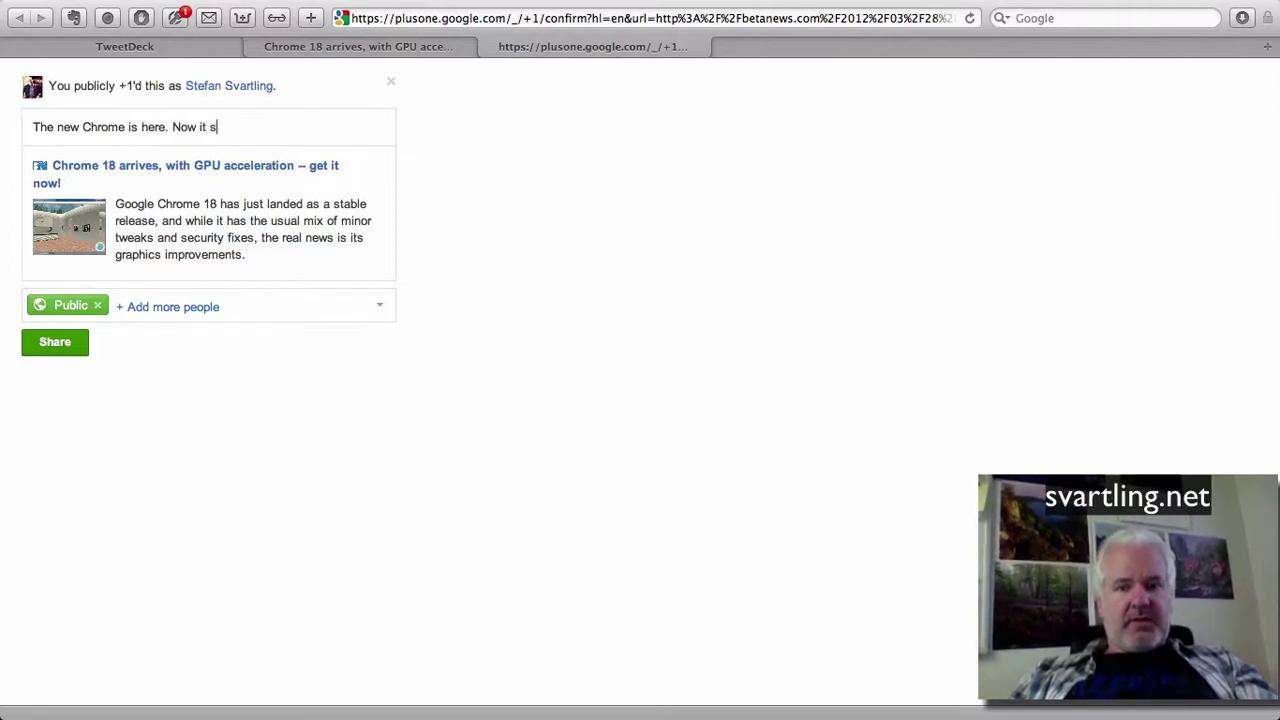
text(upport )
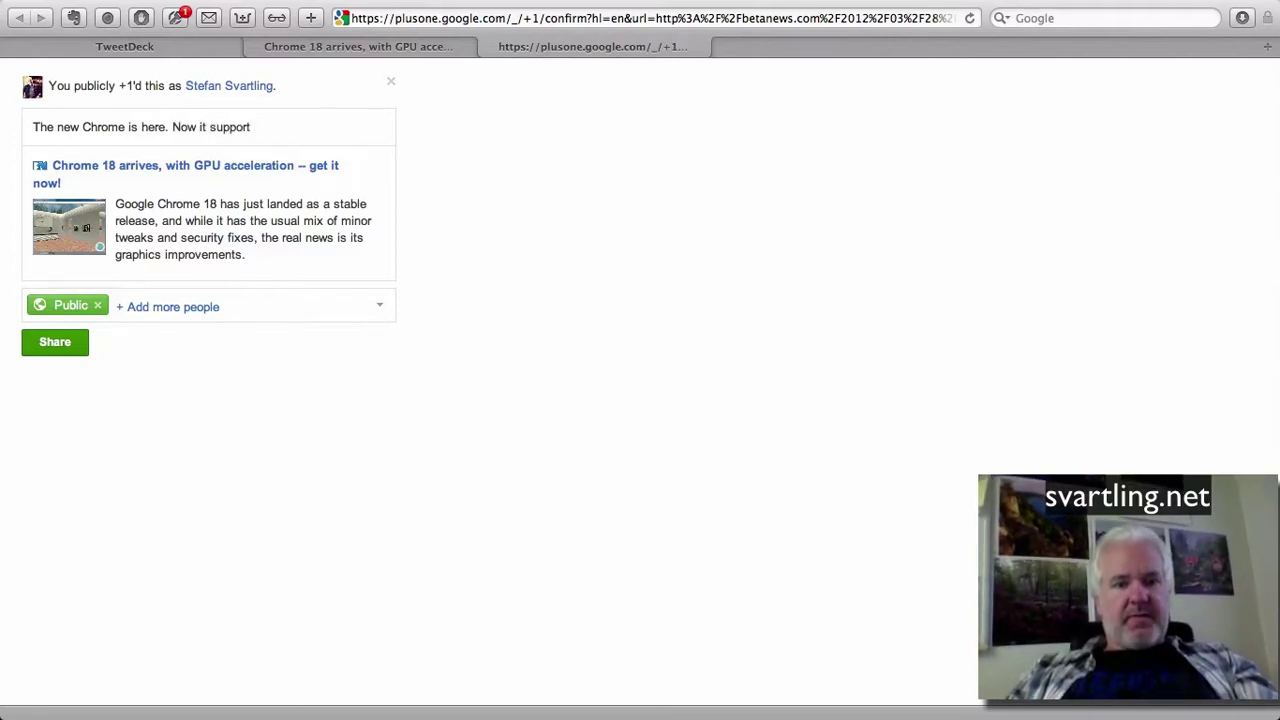
text(3D grap)
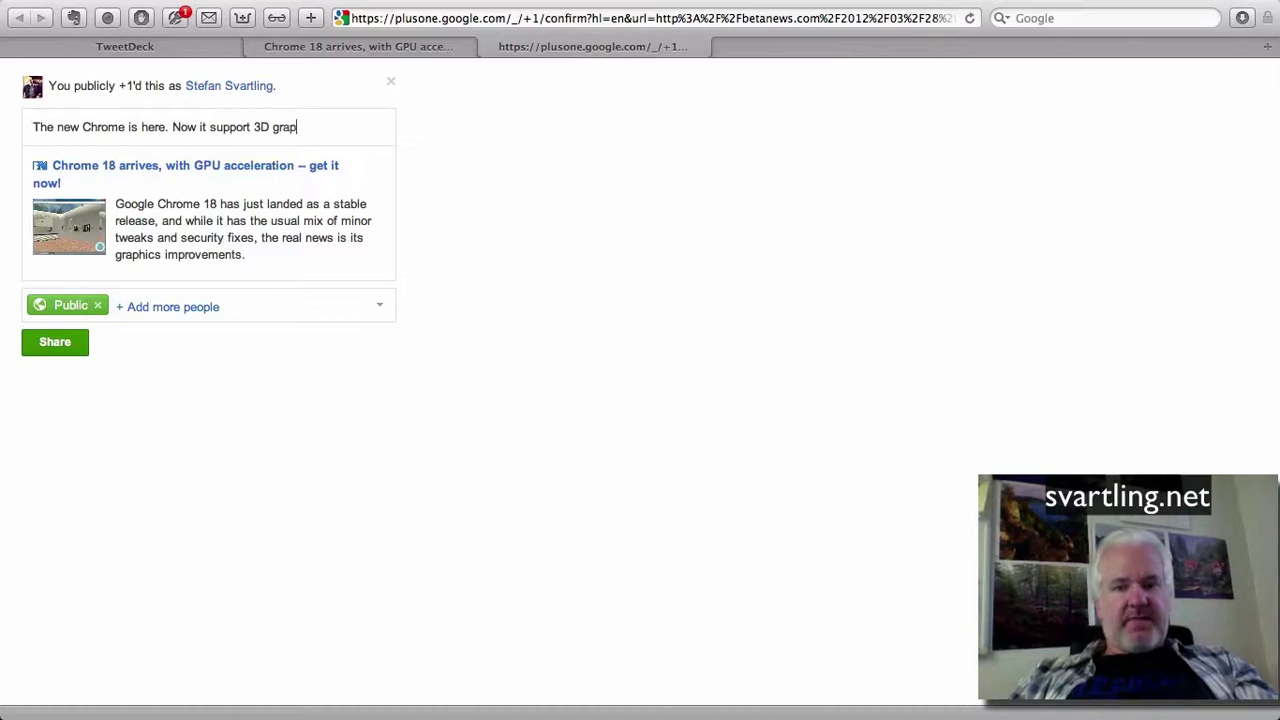
text(hics direc)
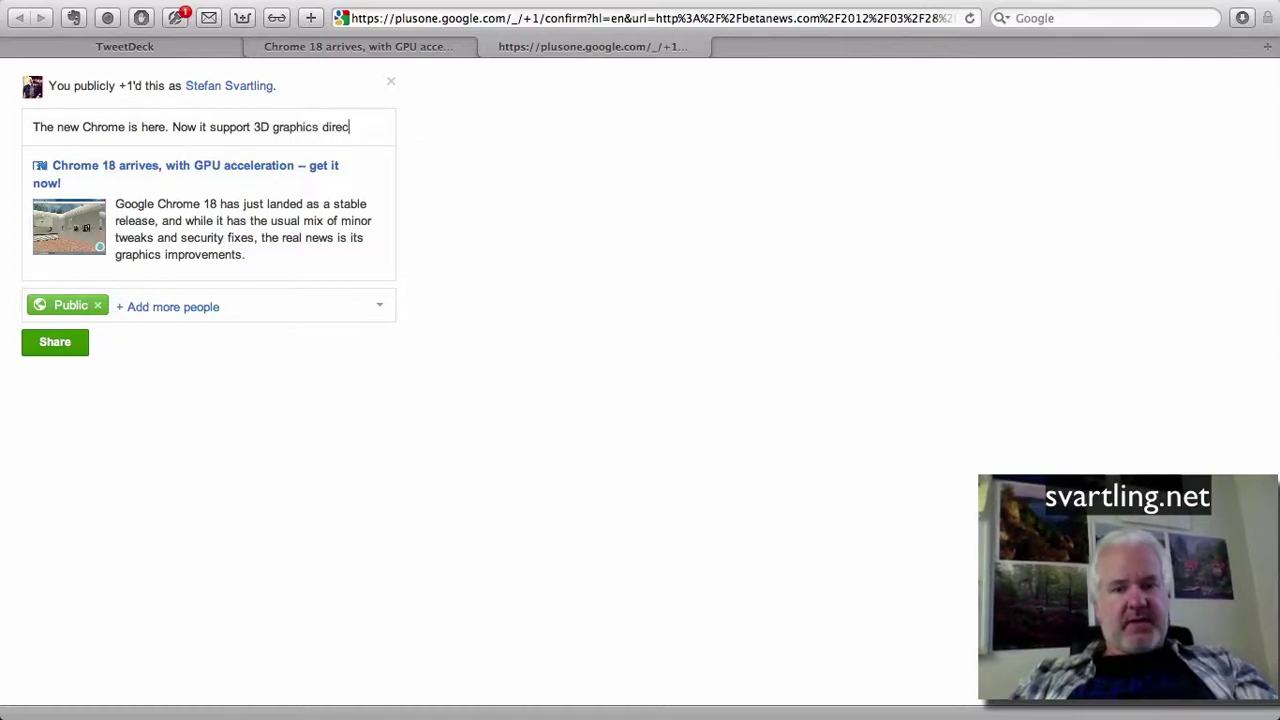
text(tly)
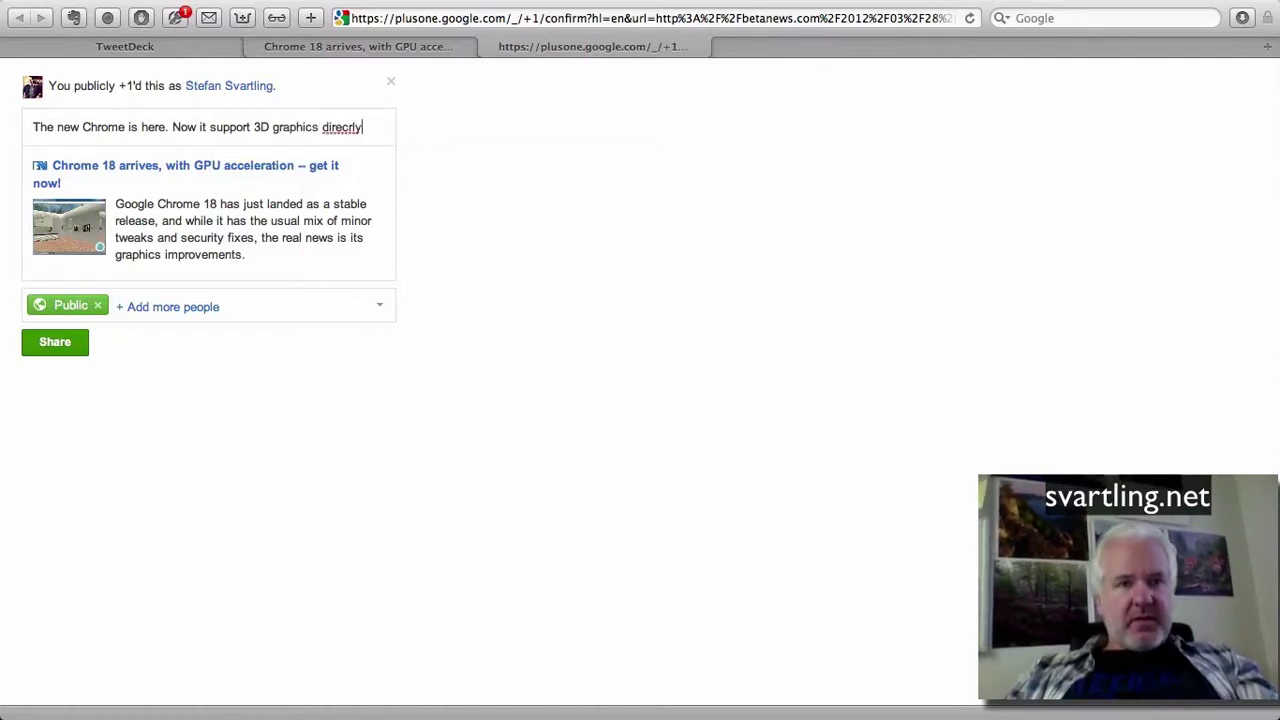
key(BackSpace)
key(BackSpace)
key(BackSpace)
text(tl)
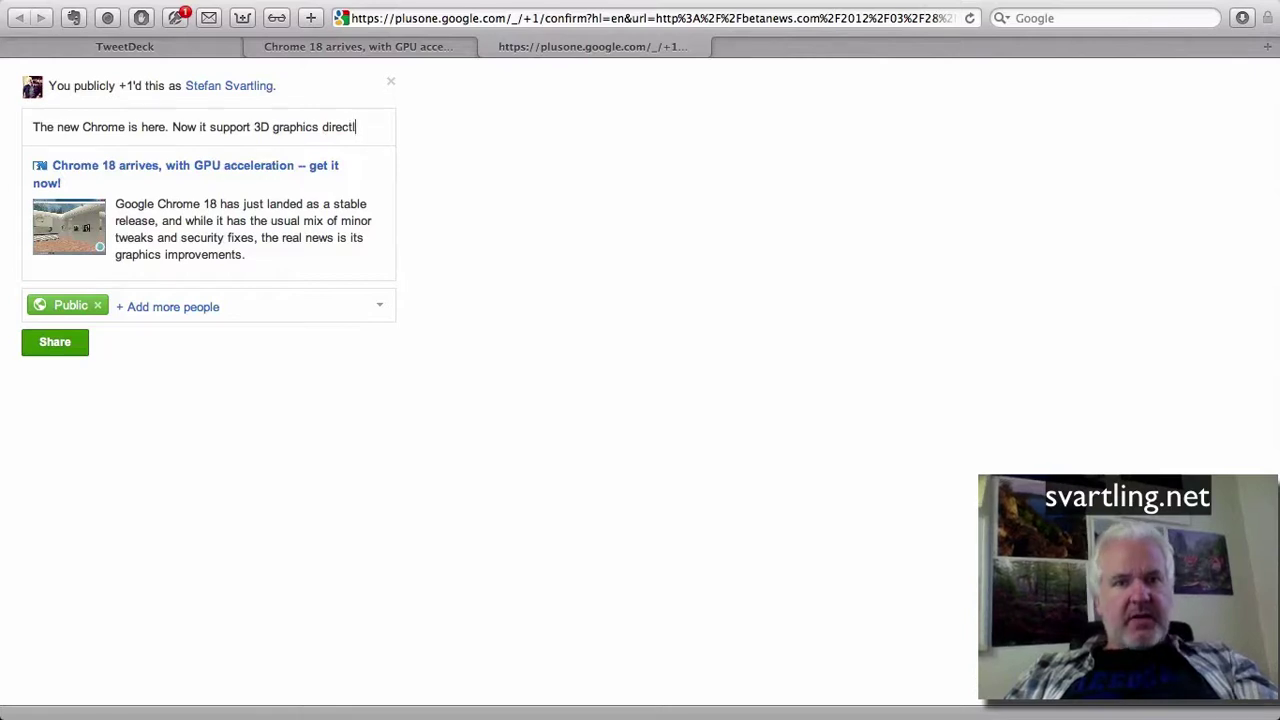
text(y in the )
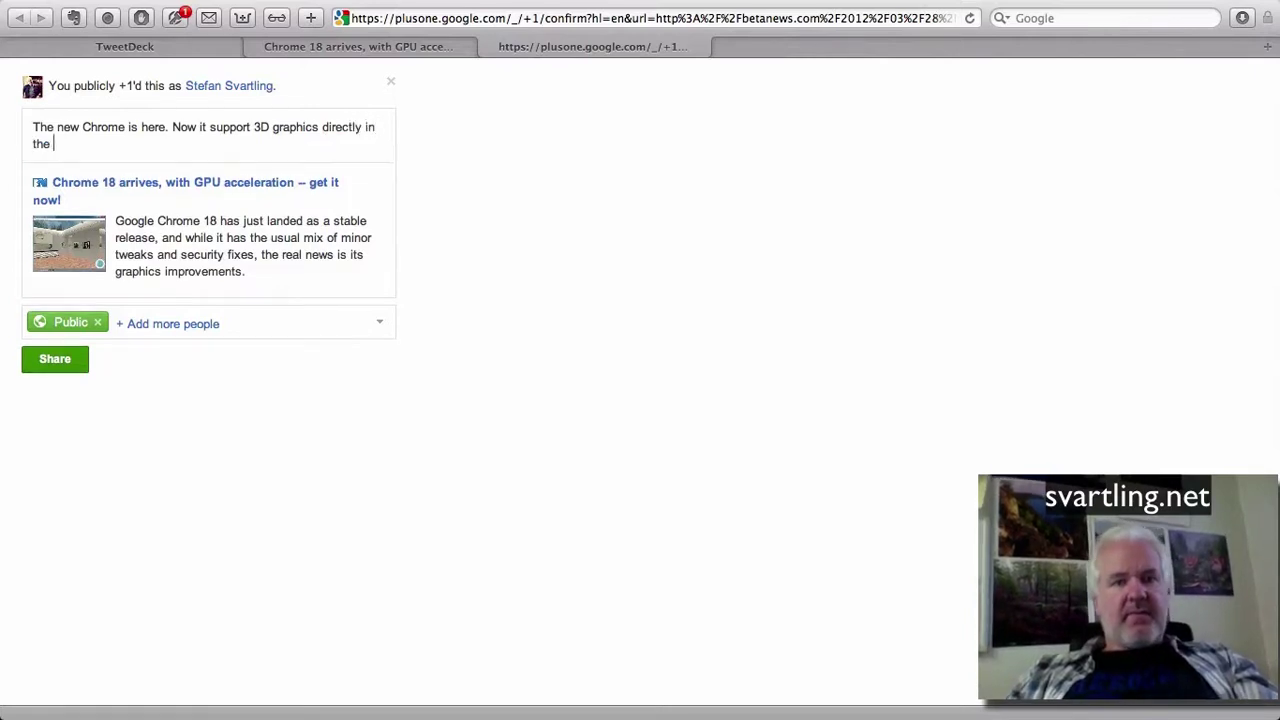
text(web browser)
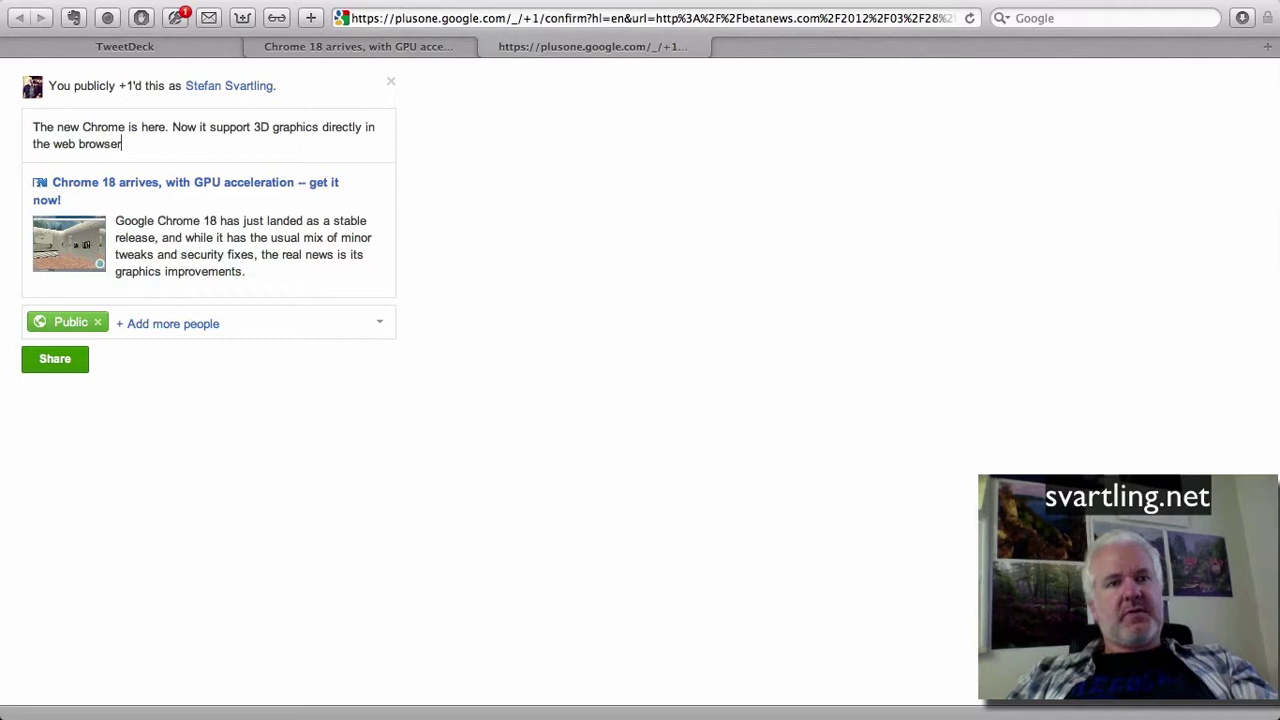
text(. )
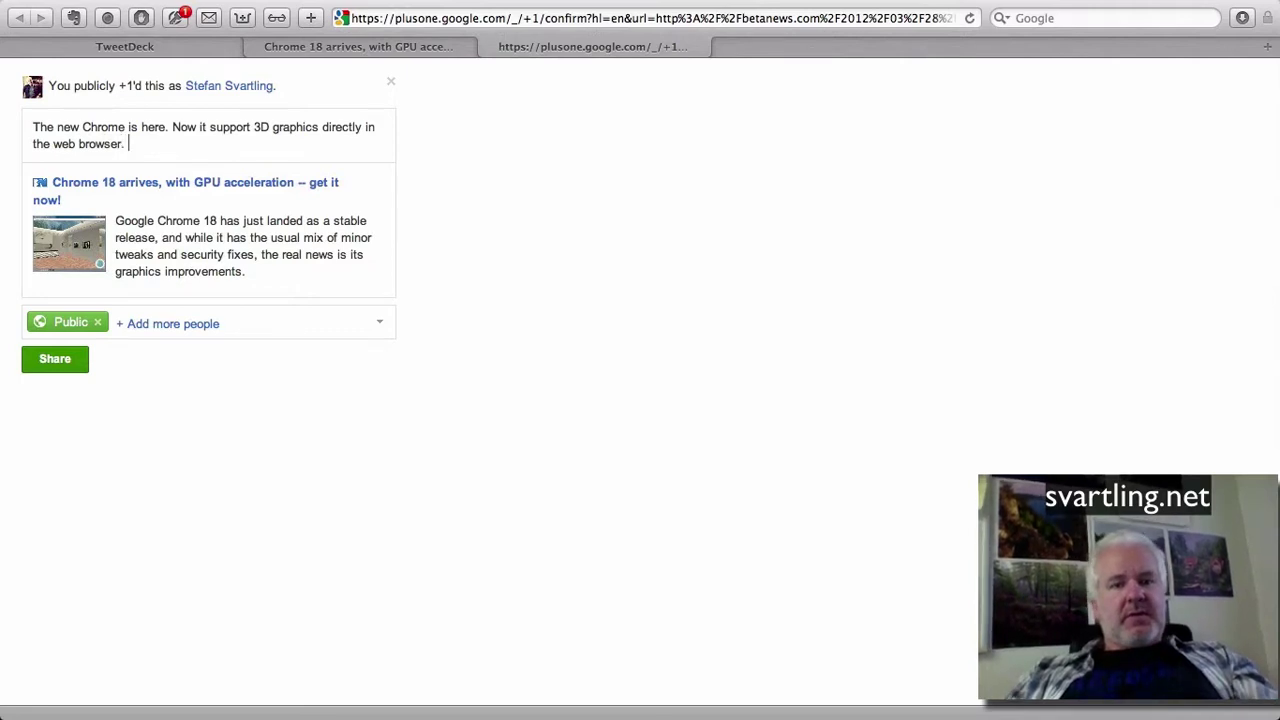
- Add the sentence "It now has GPU acceleration." to the end of the comment
text(It now has)
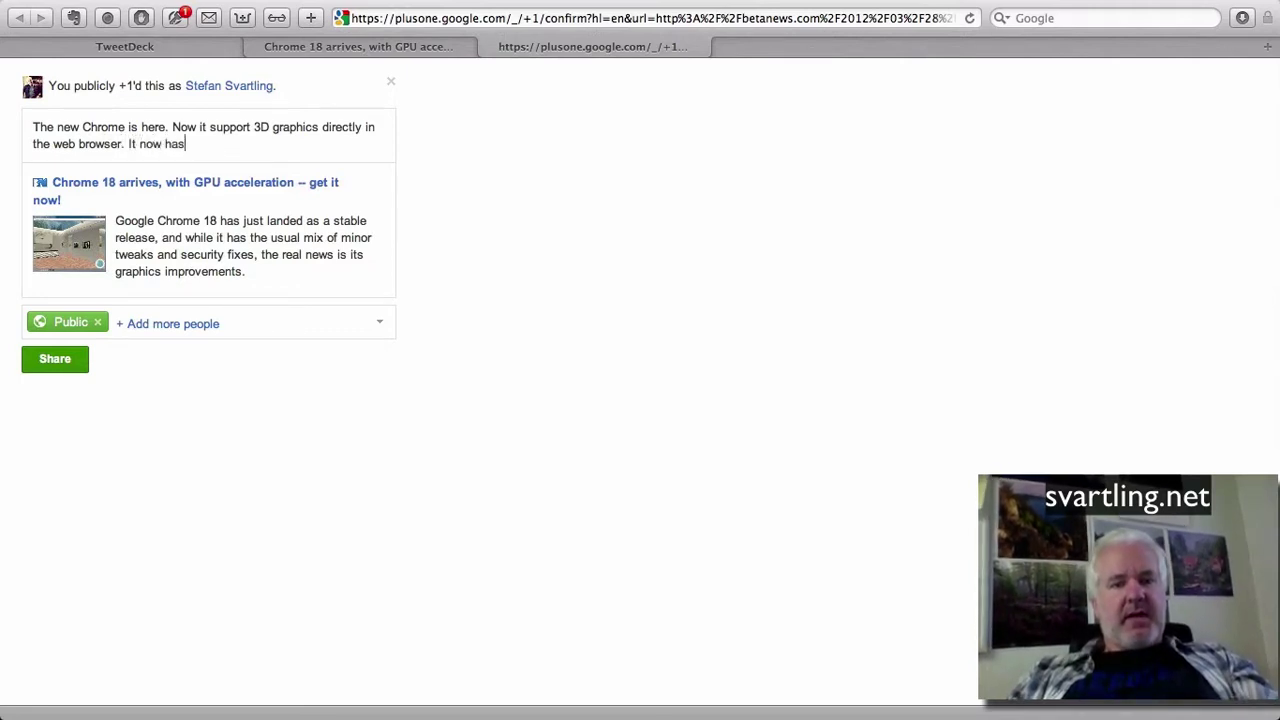
text( GPU a)
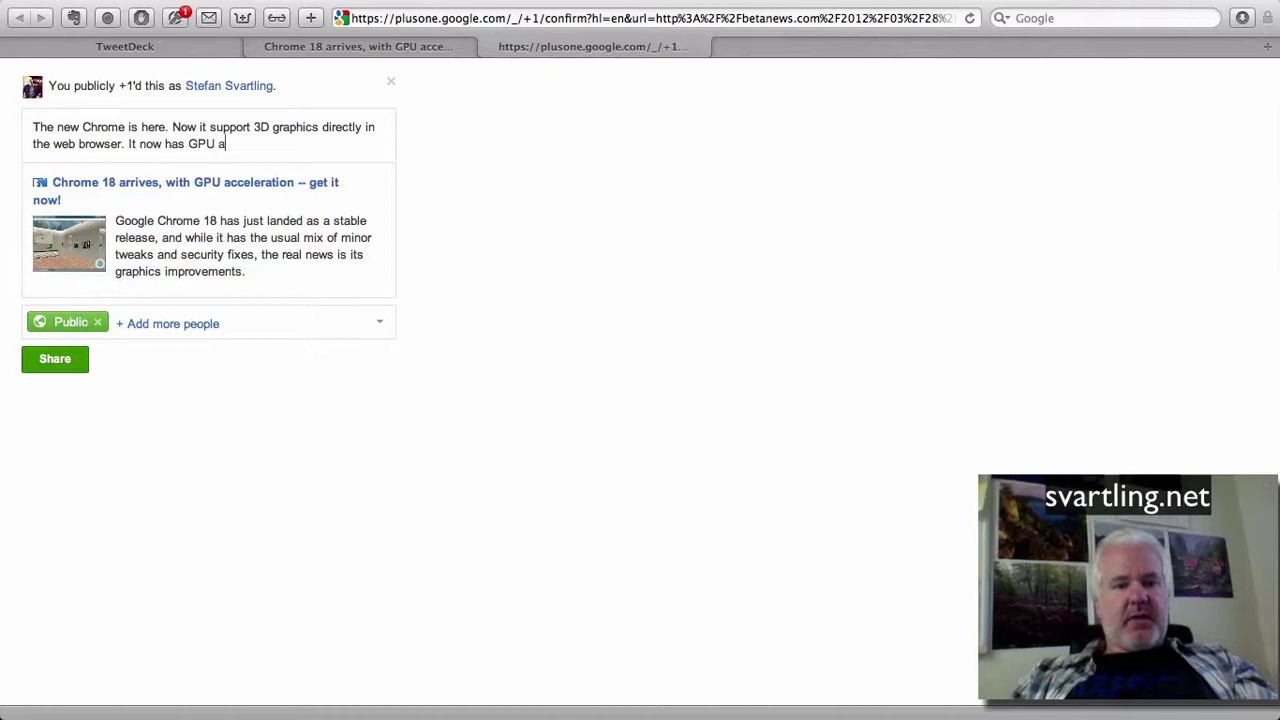
text(ccelerat)
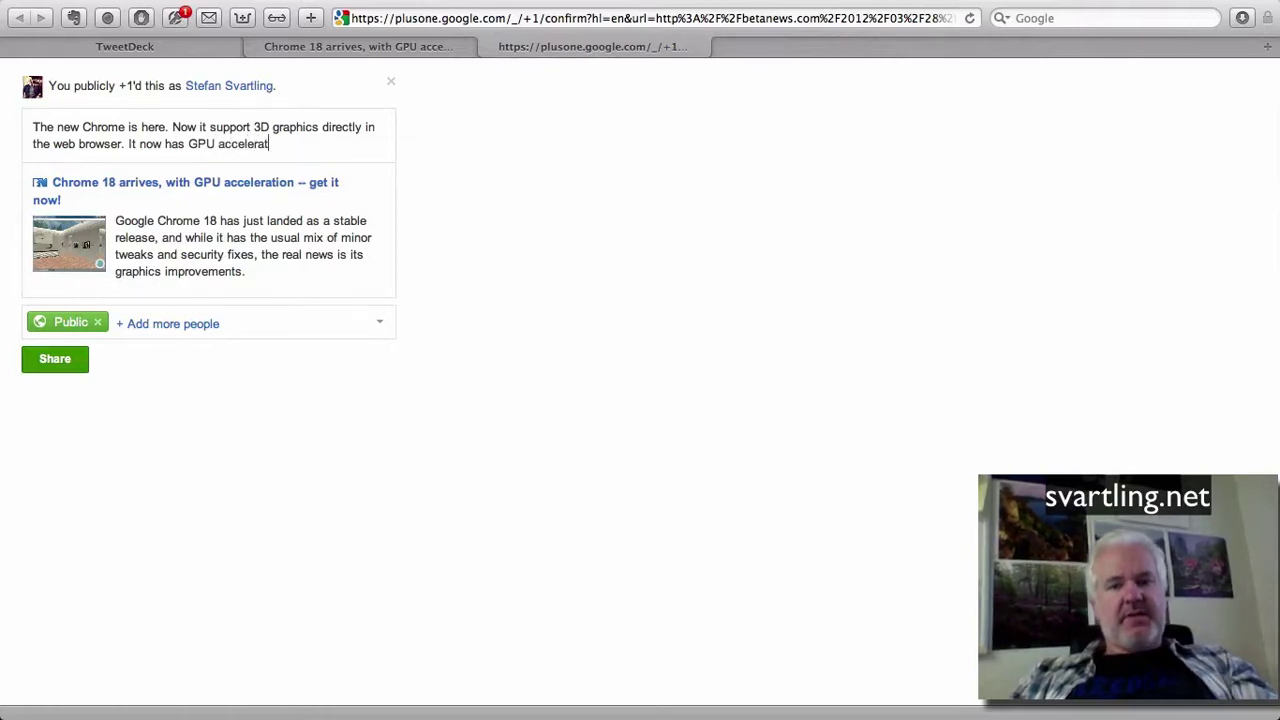
text(ion.)
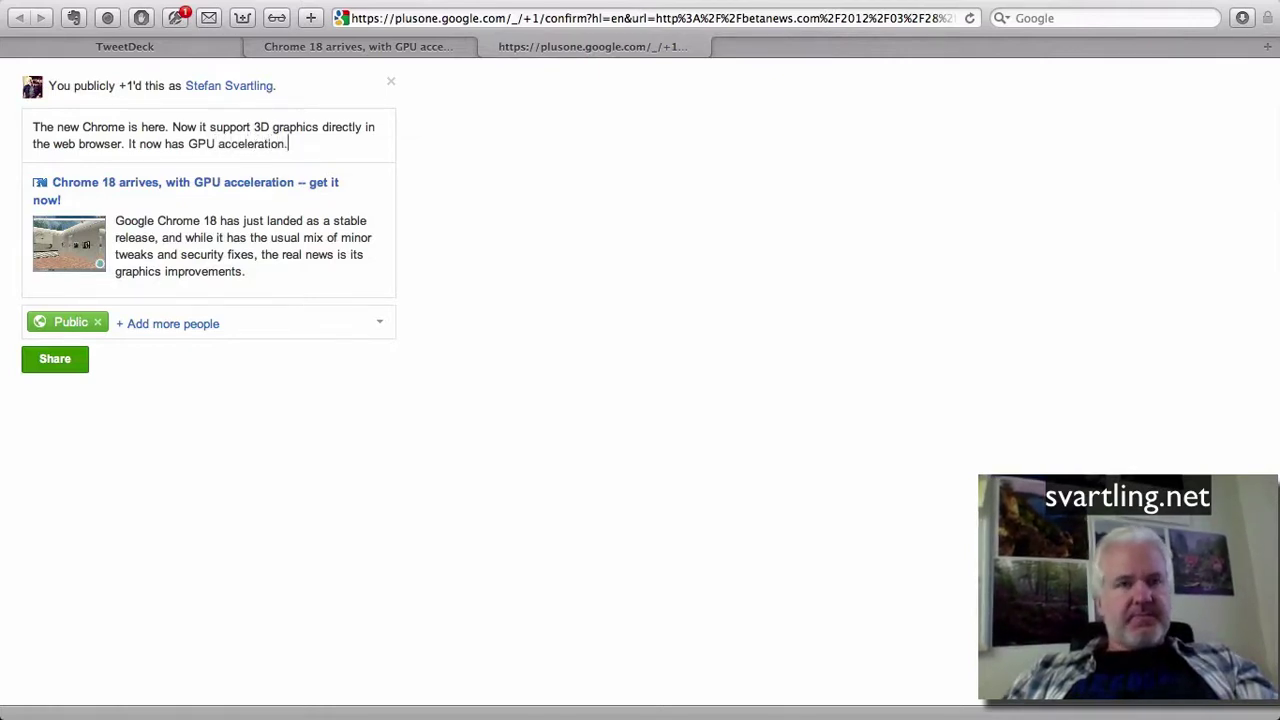
- Leave a blank line below the comment text and mention the first contact suggested for "+se"
key(Return)
key(Return)
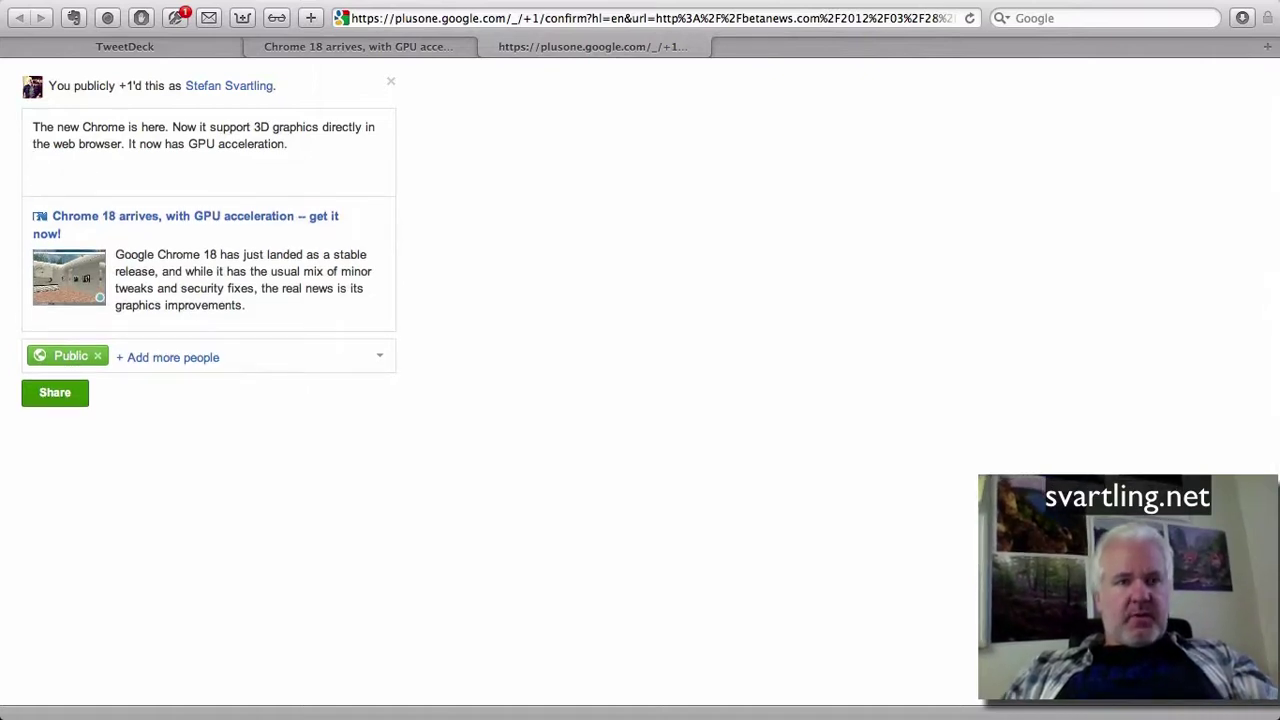
text(+)
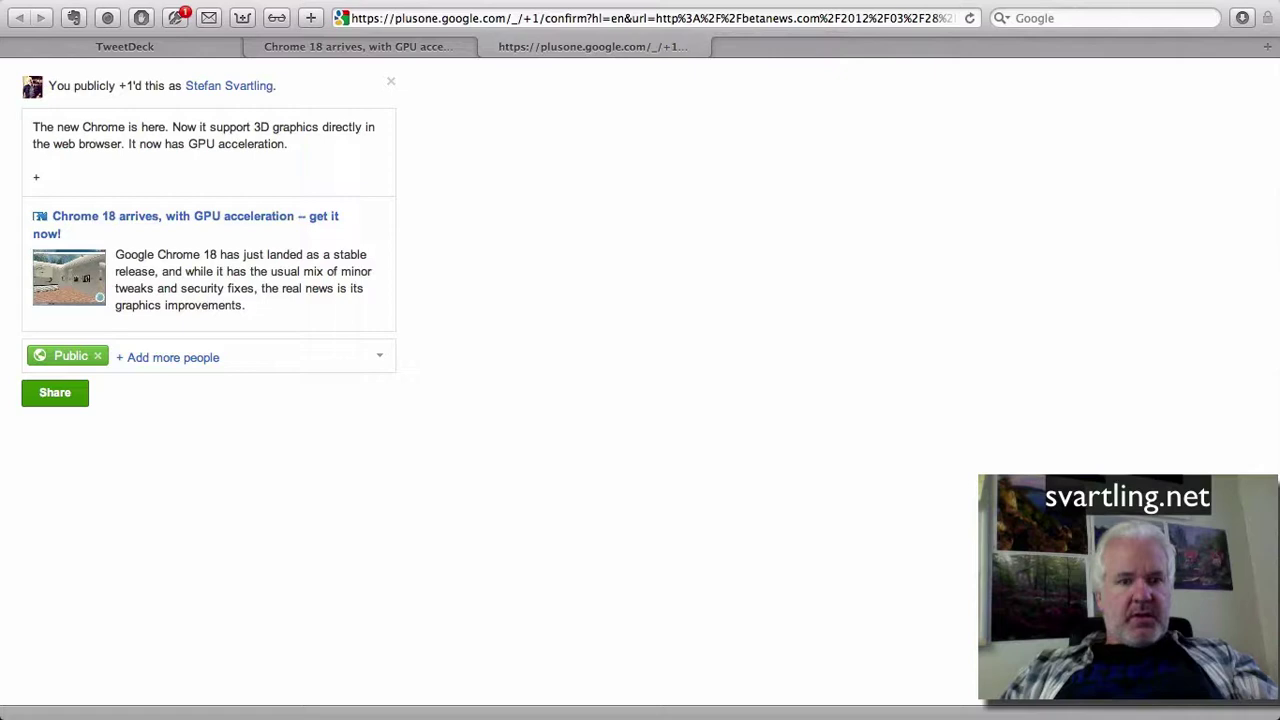
text(s)
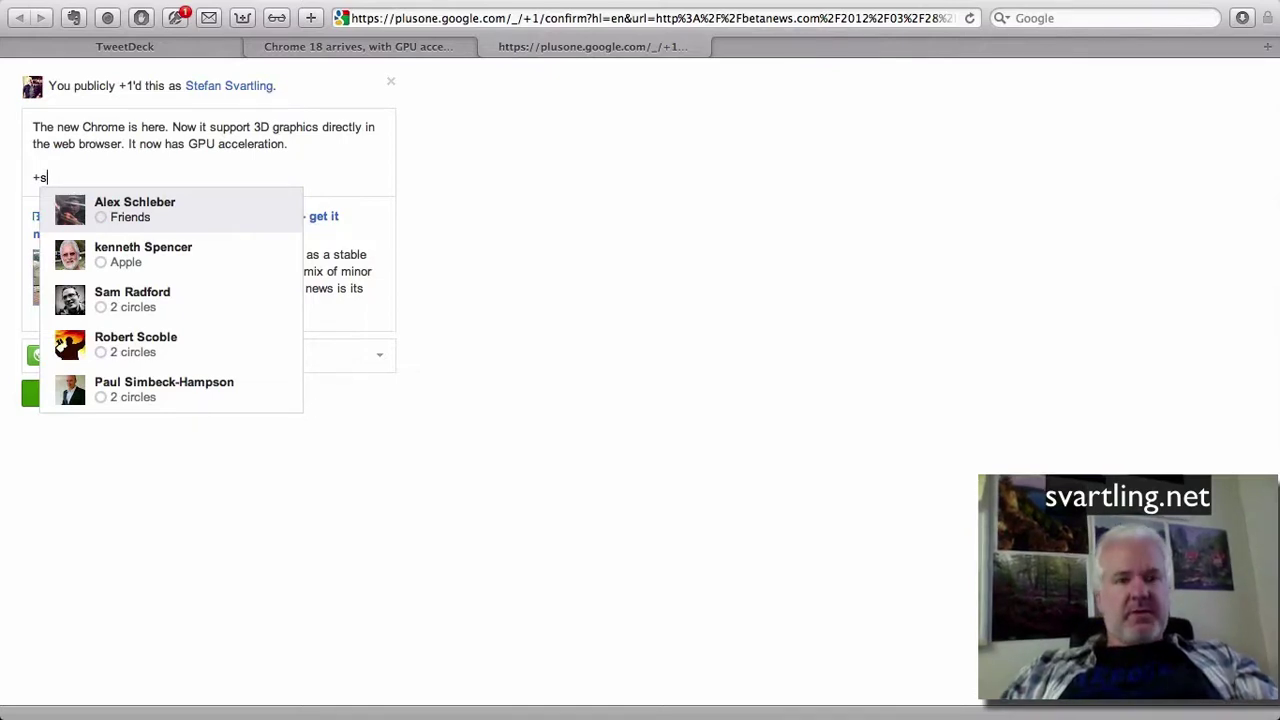
text(a)
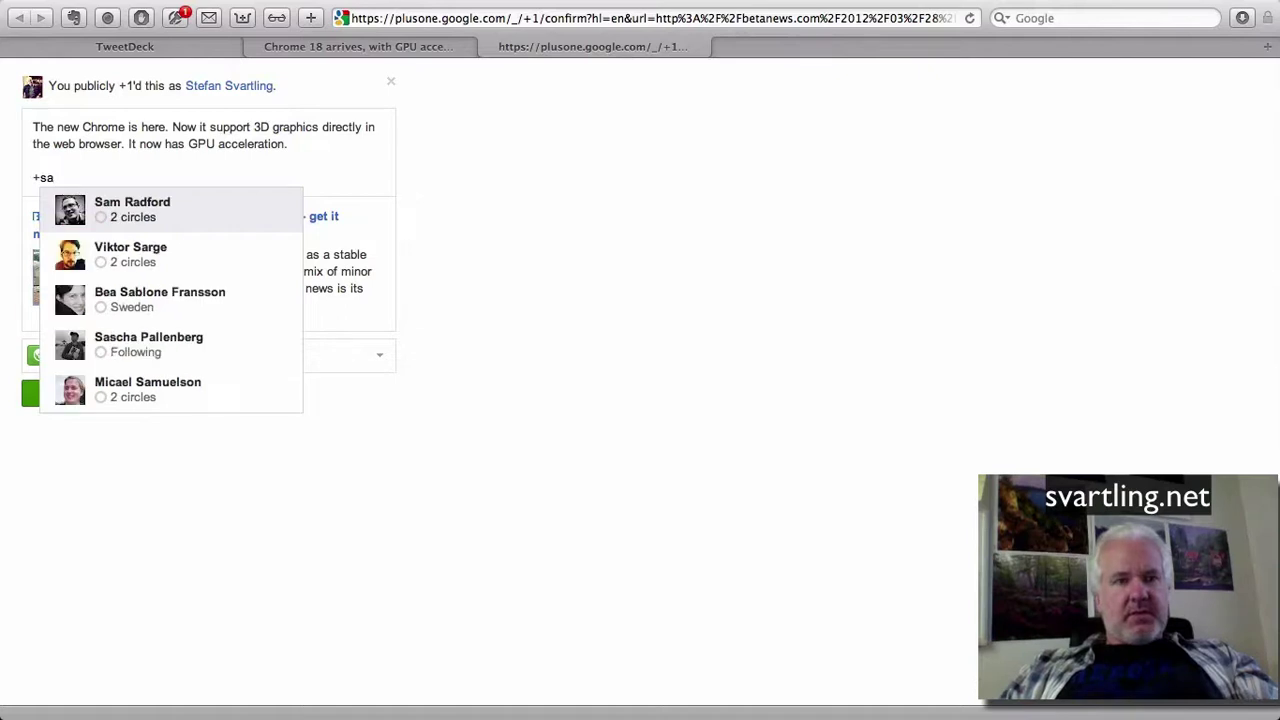
key(BackSpace)
text(e)
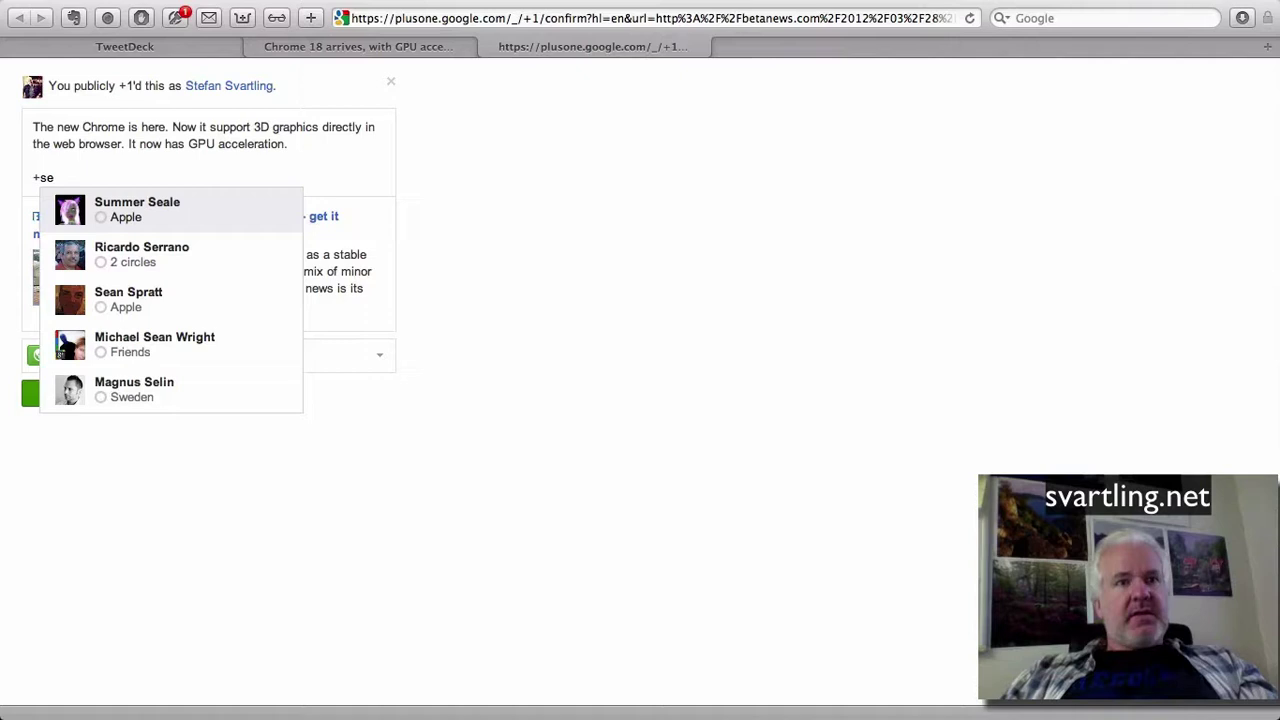
key(Return)
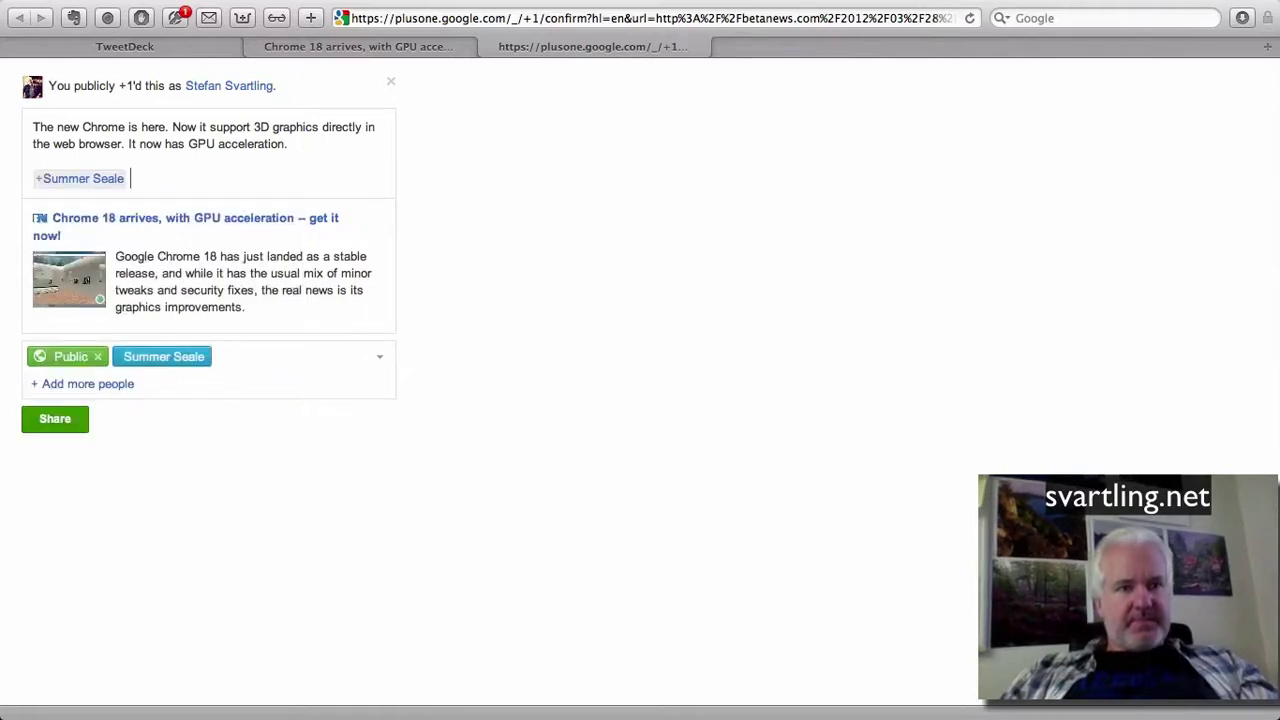
- Add "Something for you maybe?" after the contact mention and share the post with Public and the mentioned contact
click(240, 177)
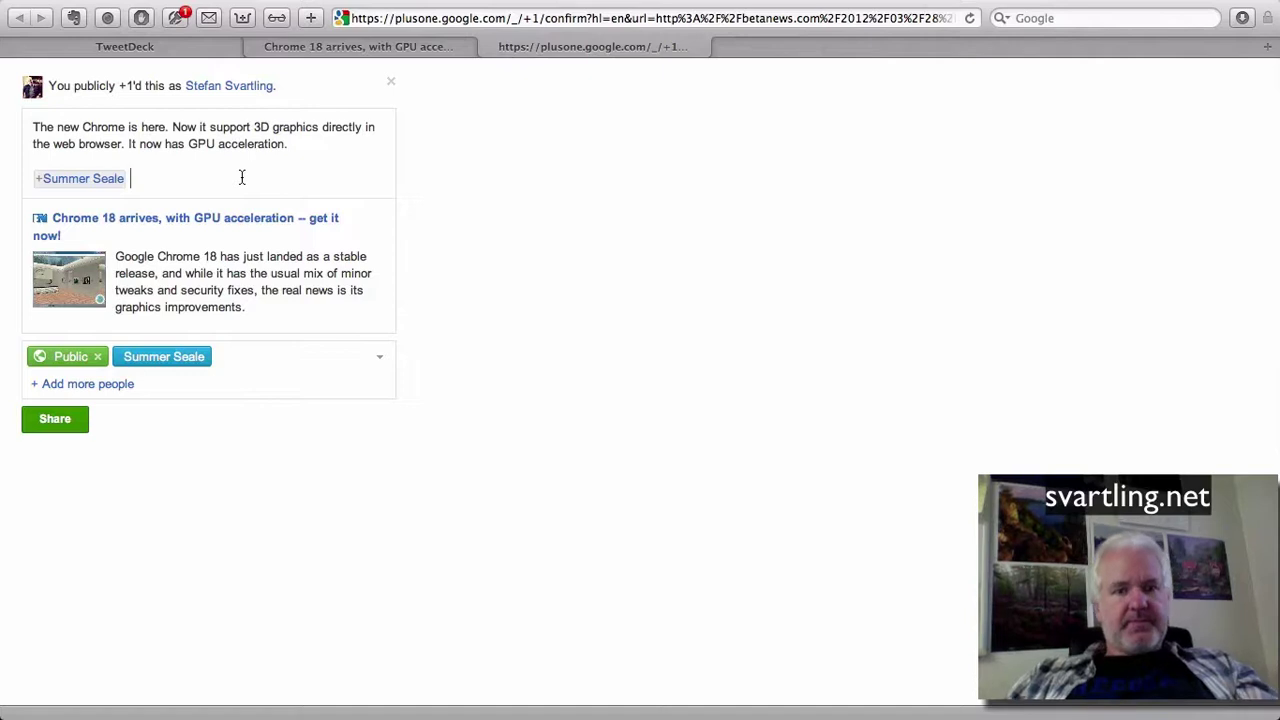
text(Someth)
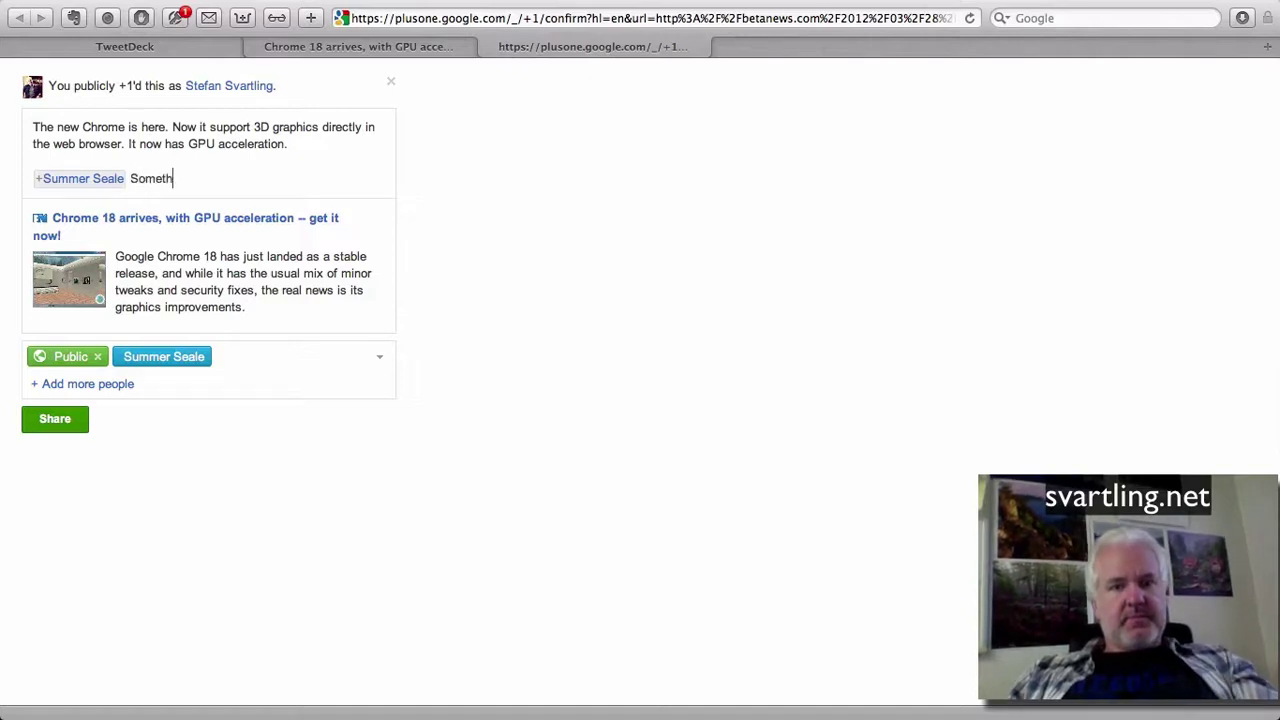
text(ing for y)
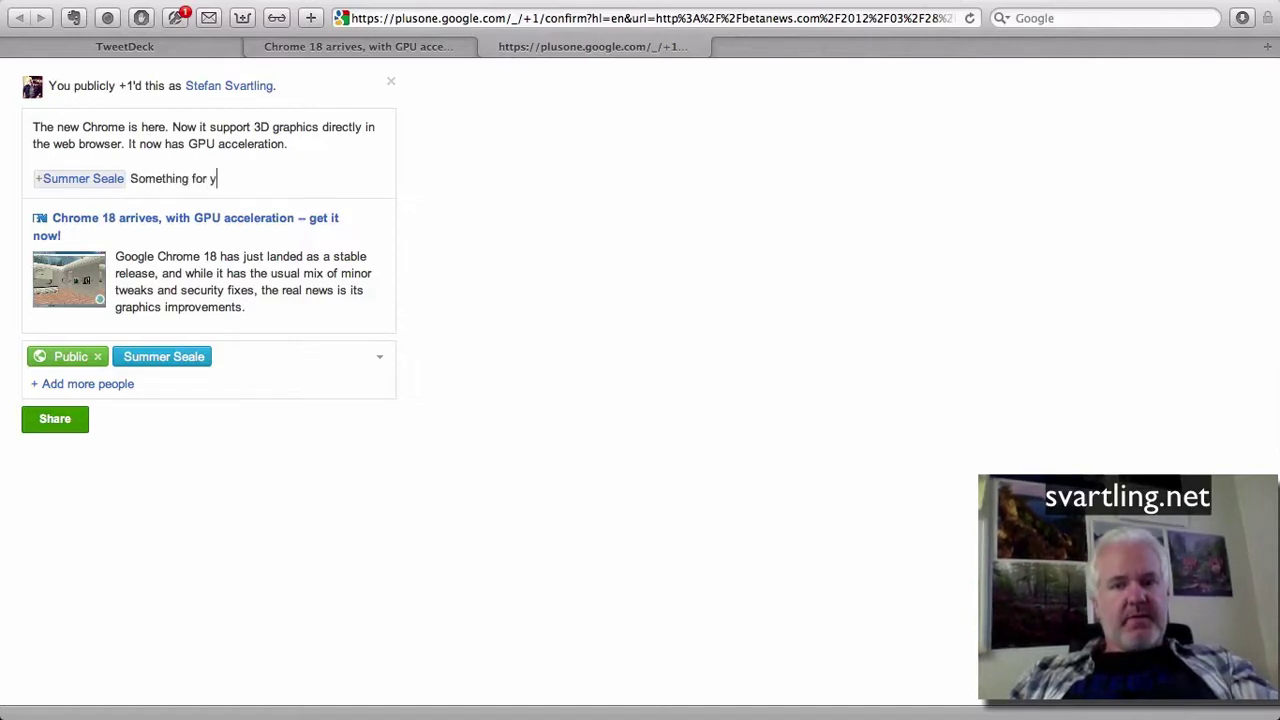
text(ou maybe?)
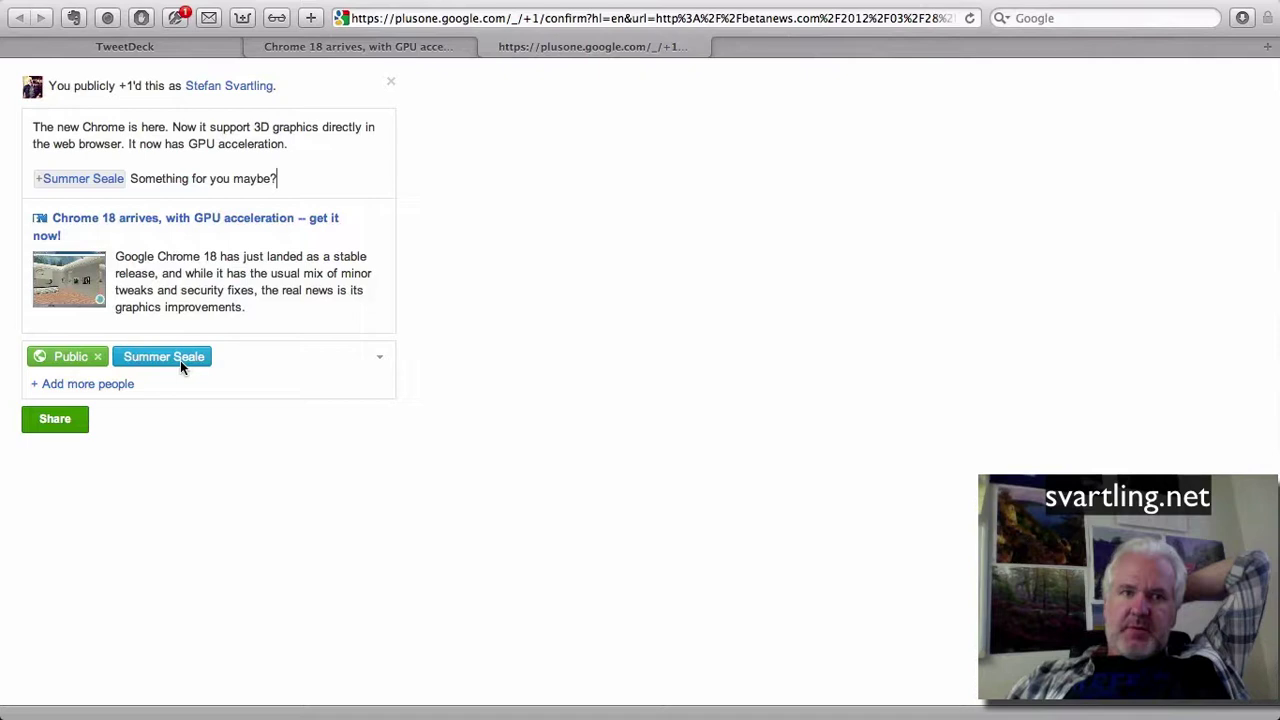
mouse_move(164, 364)
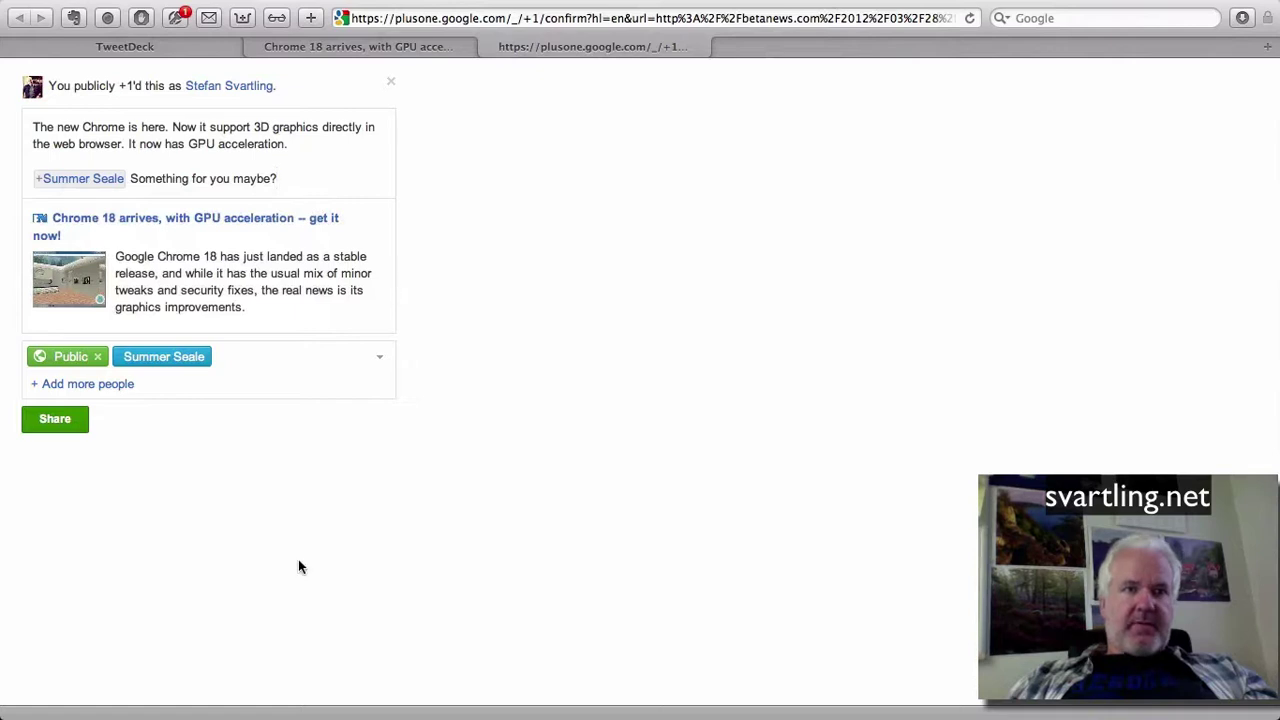
click(55, 420)
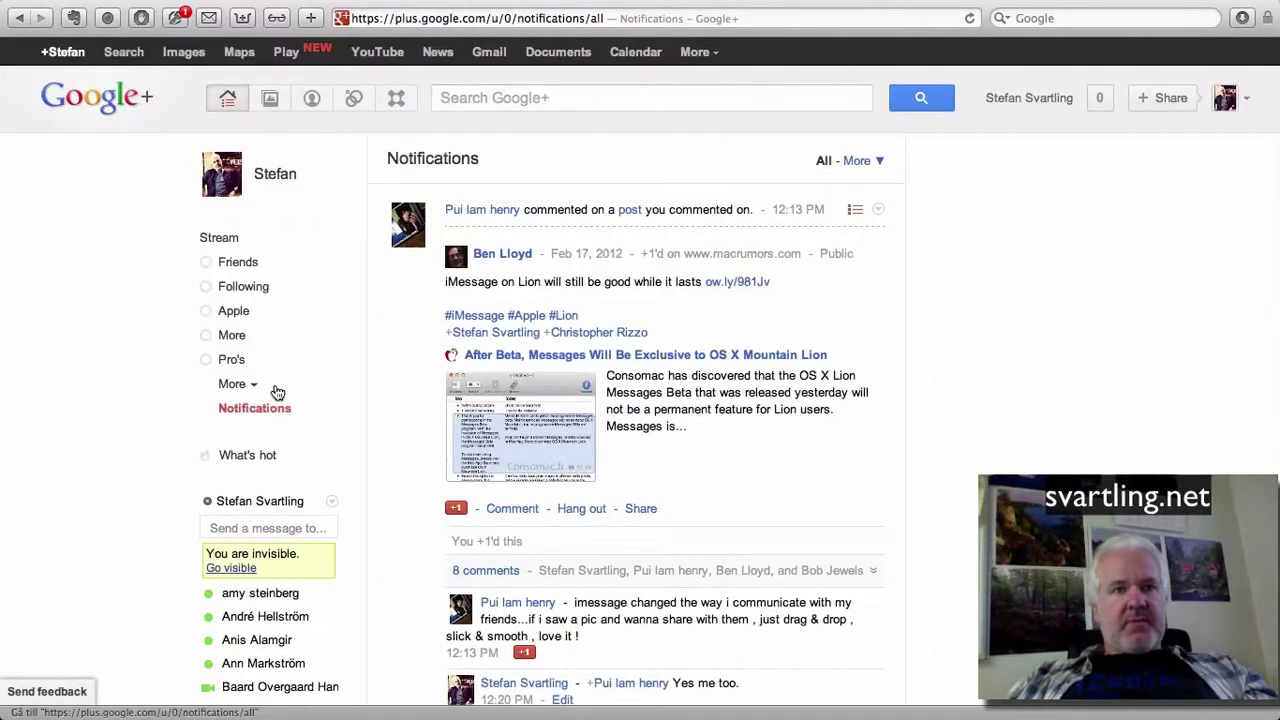
- Start a new post in the main Stream and mention the first contact suggested for "+ch"
click(219, 239)
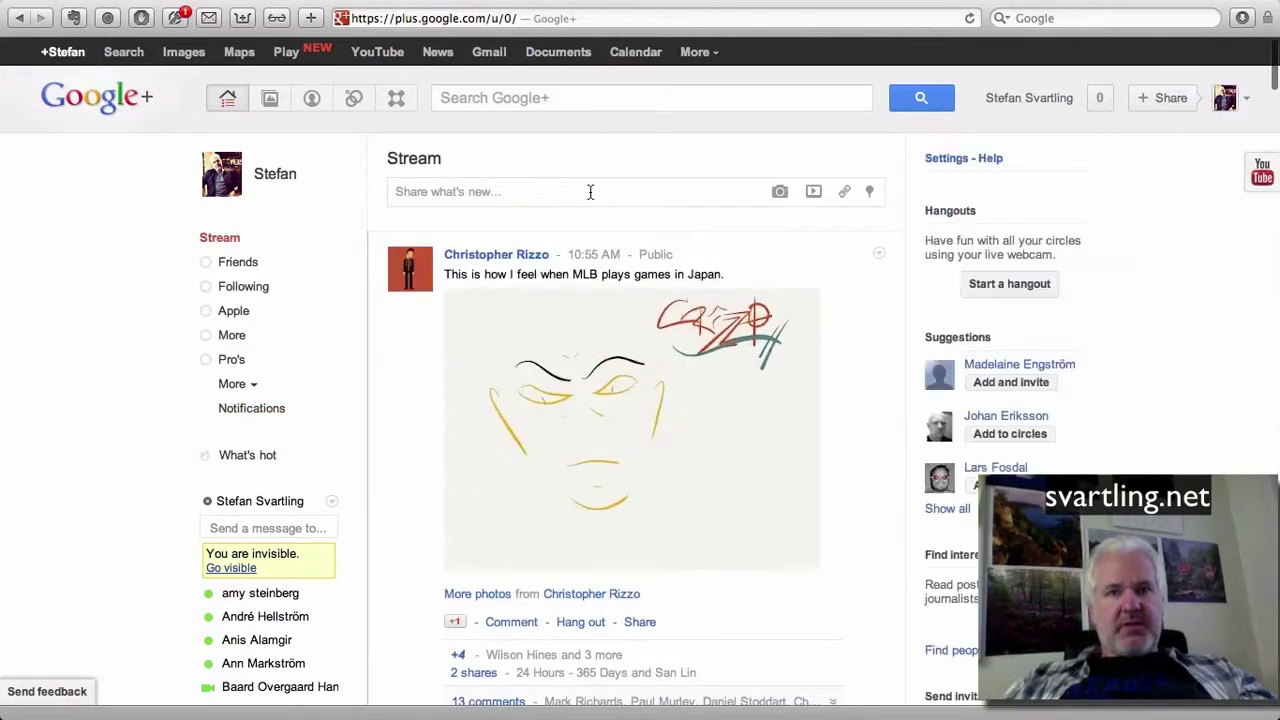
click(590, 192)
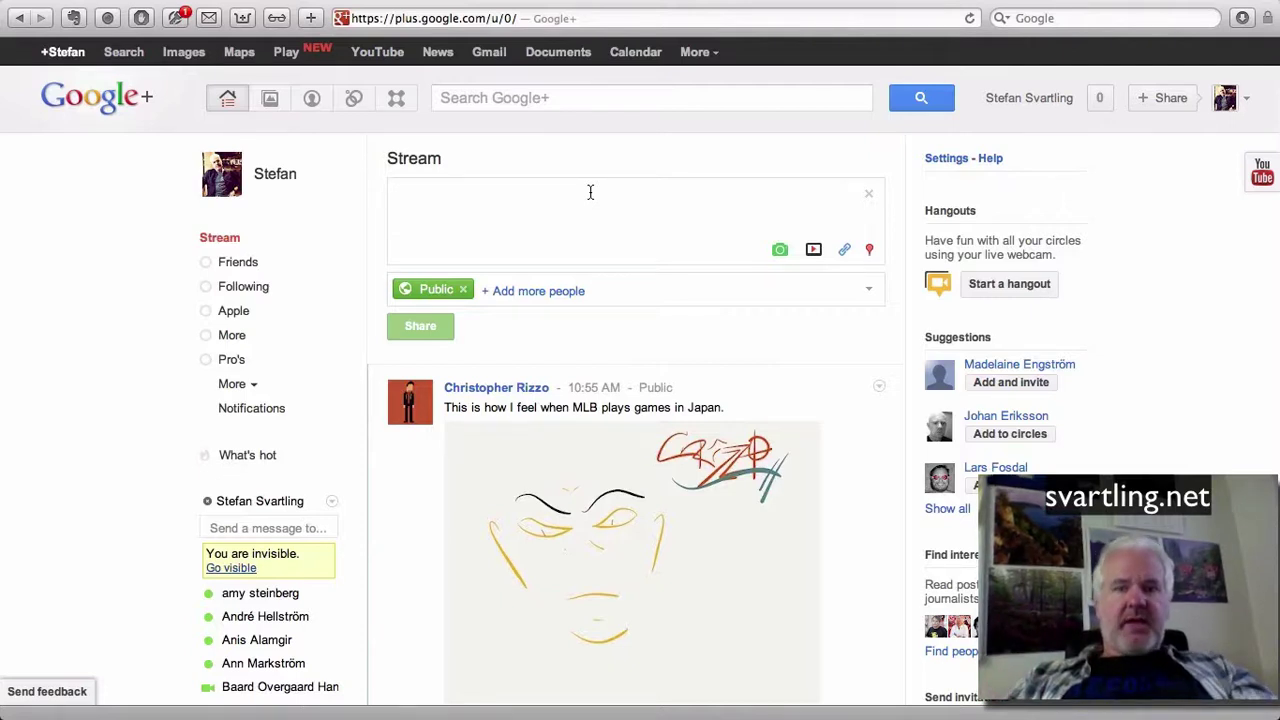
text(+)
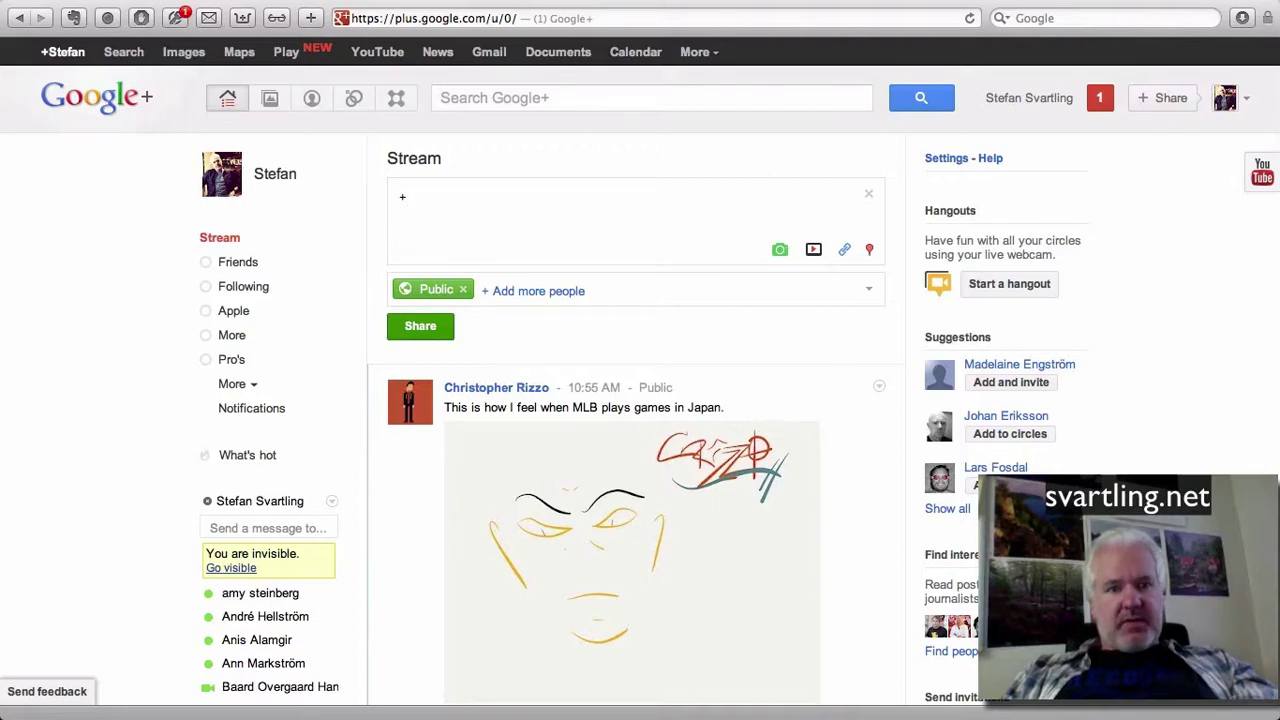
text(ch)
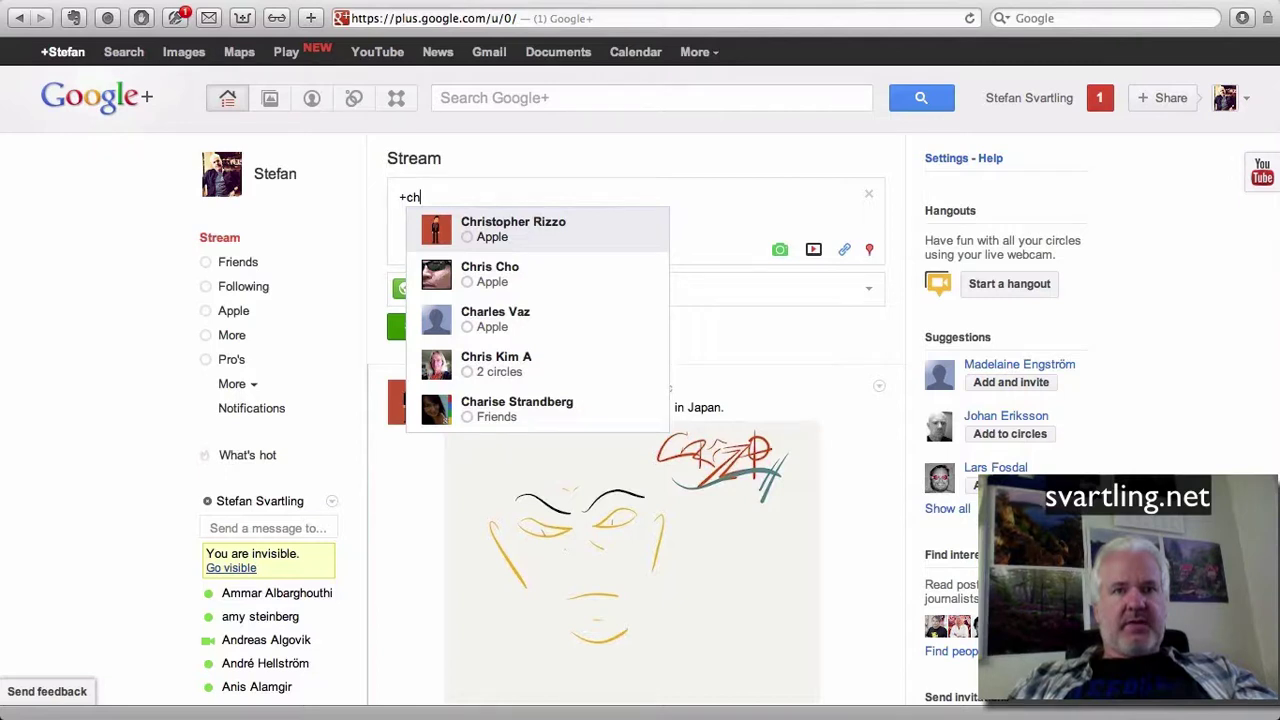
key(Return)
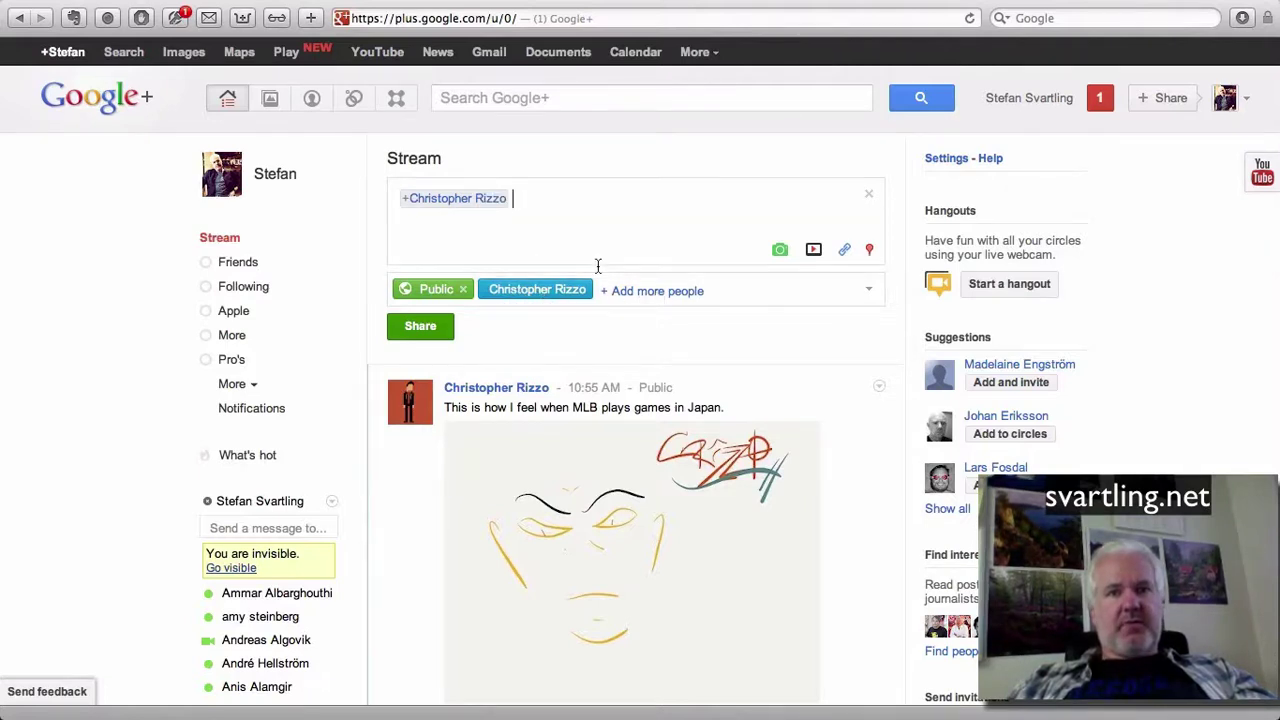
- Add a second mention to the post using the first contact suggested for "+rob"
mouse_move(538, 291)
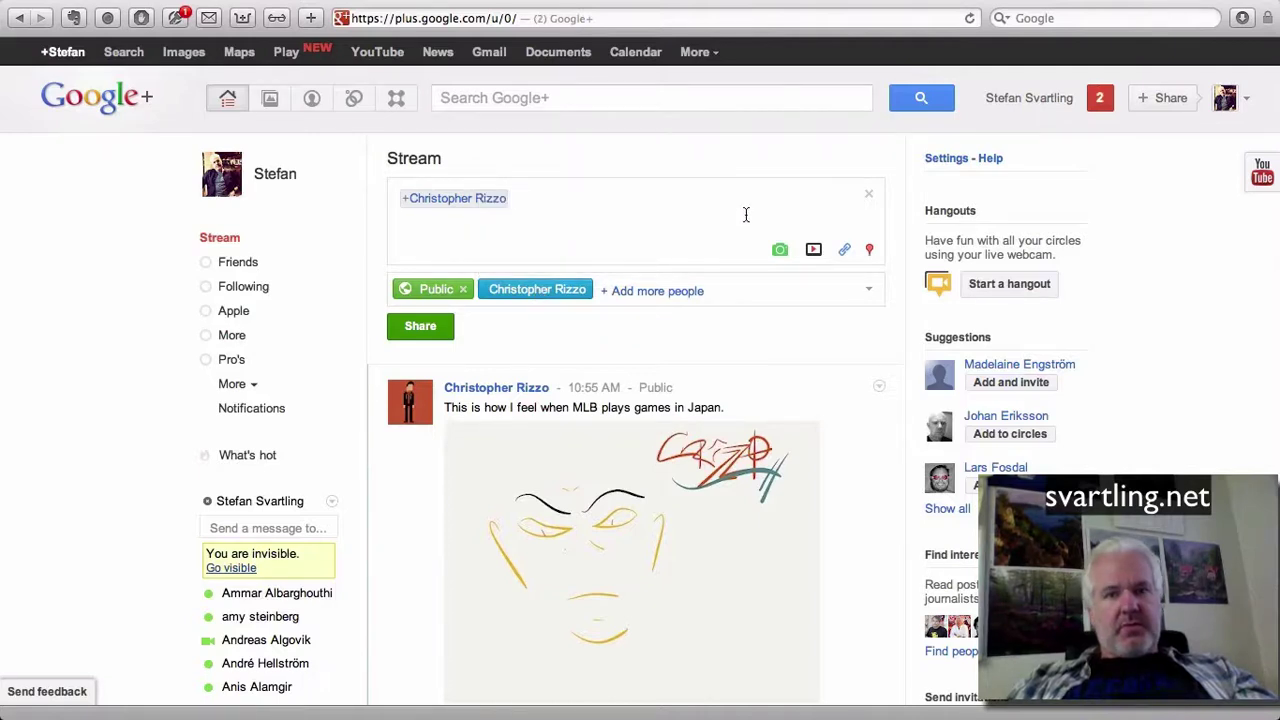
text(+ro)
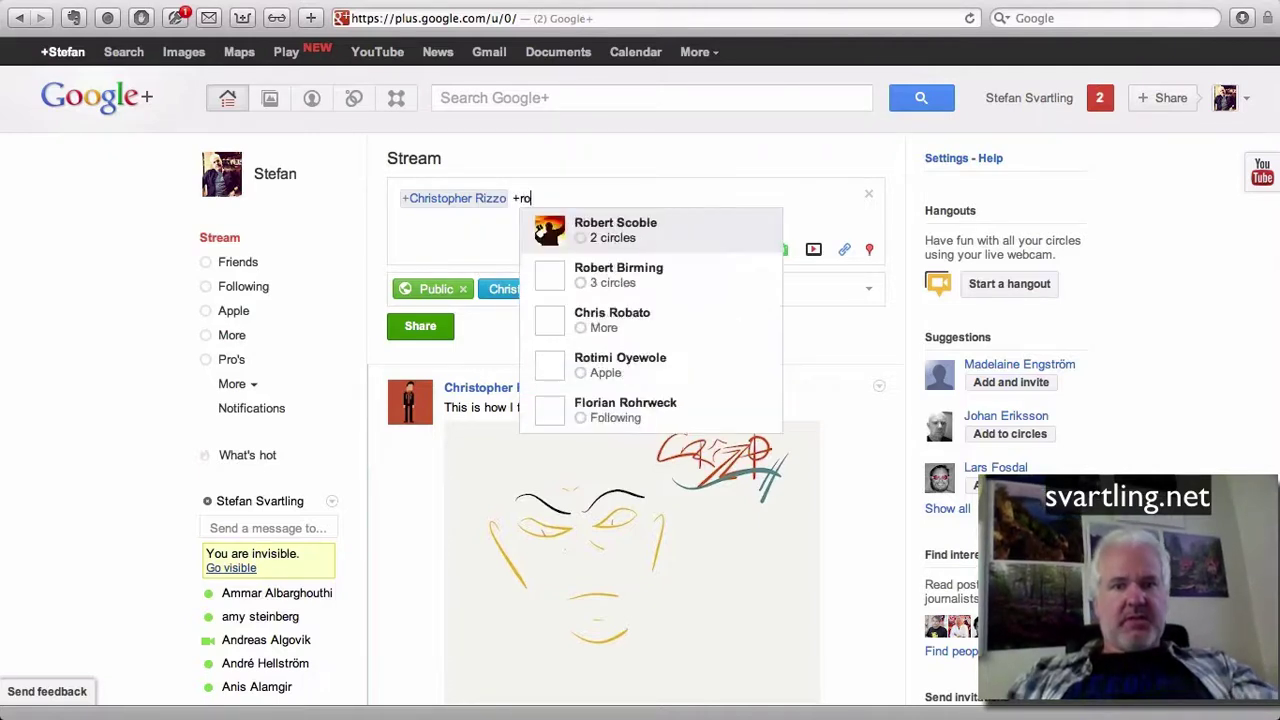
text(b)
key(Return)
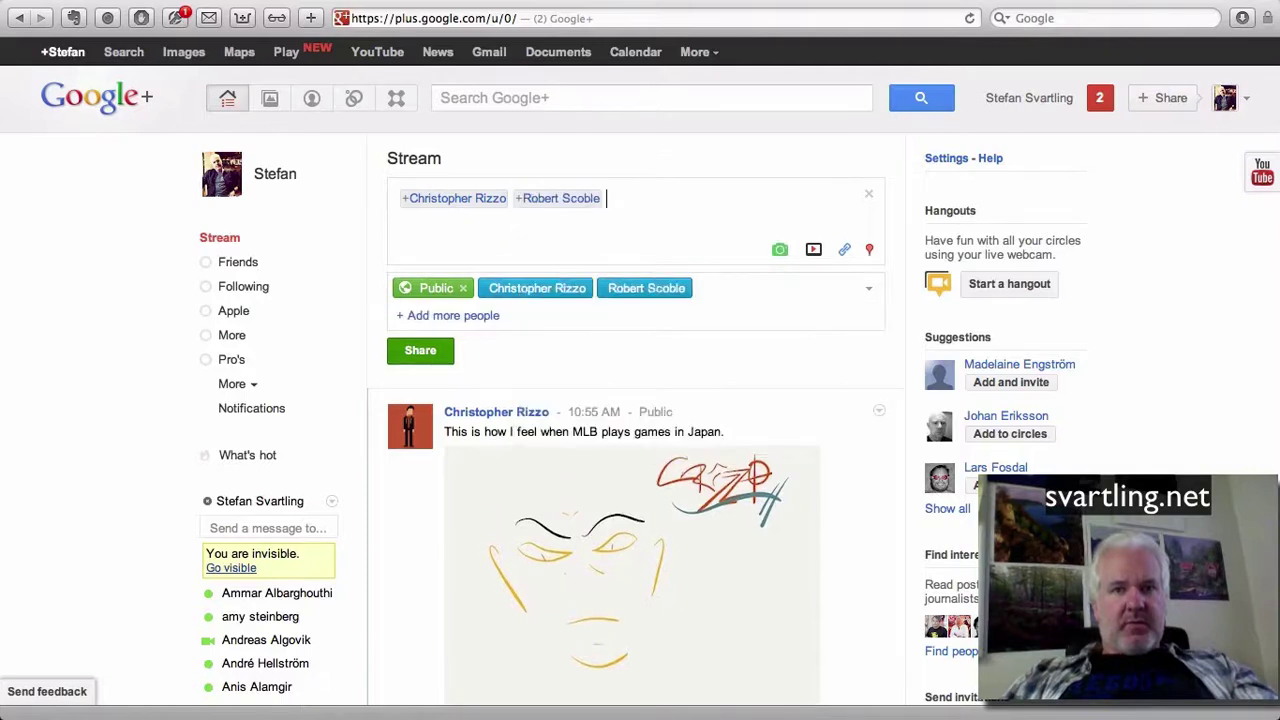